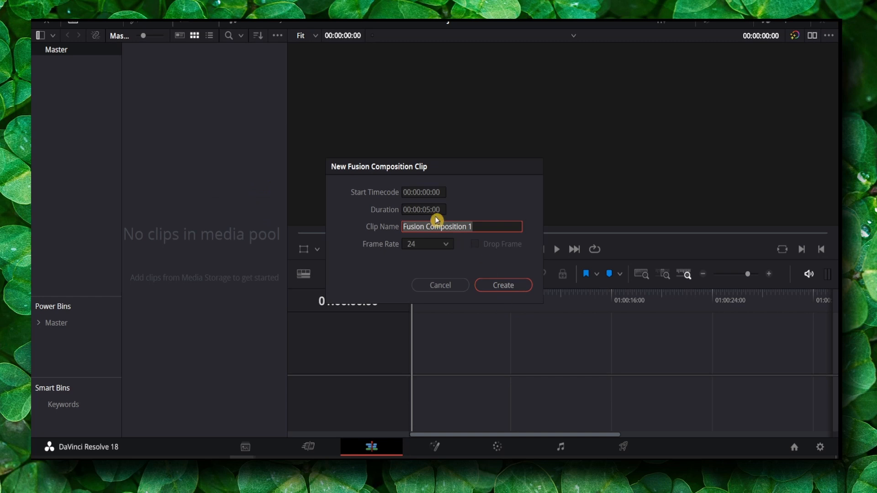
Create a Fusion composition clip with a duration of 00:00:00:10 and place it at the start of the empty timeline.
{"action": "left_click", "coordinate": [431, 210]}
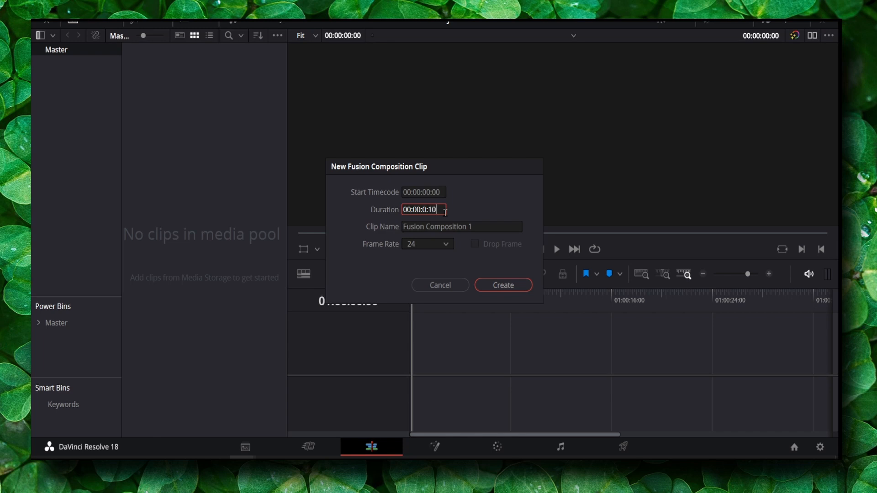
{"action": "left_click", "coordinate": [500, 285]}
{"action": "left_click_drag", "start_coordinate": [176, 82], "coordinate": [414, 353]}
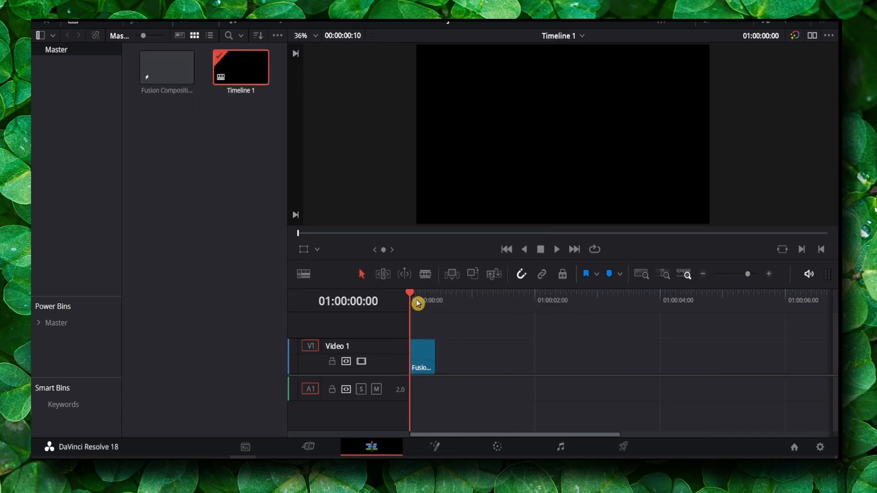
Open the new composition clip from the timeline in Fusion for node editing.
{"action": "left_click", "coordinate": [417, 300]}
{"action": "left_click", "coordinate": [423, 352]}
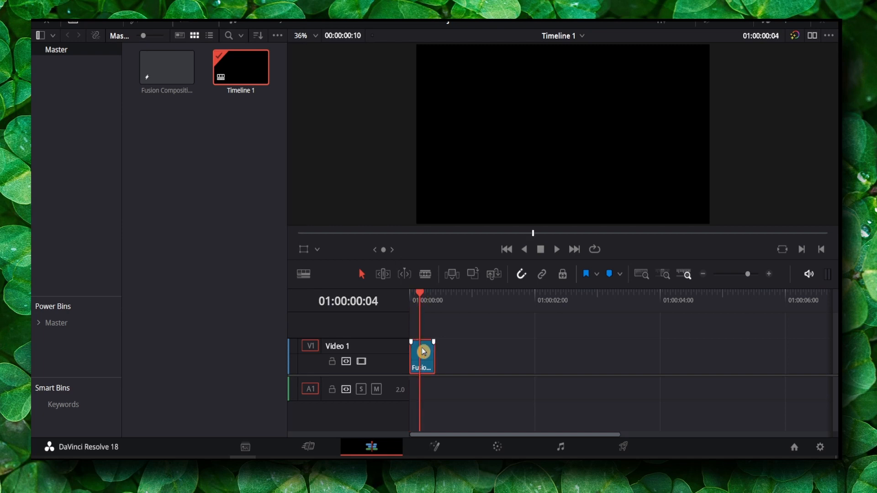
{"action": "left_click", "coordinate": [435, 446]}
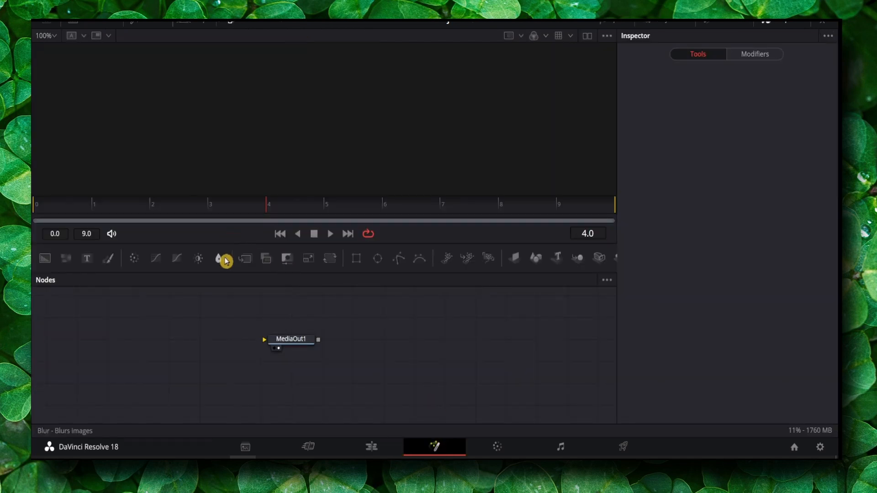
Add a Background node and connect it to MediaOut1, leaving room between the two nodes.
{"action": "left_click_drag", "start_coordinate": [308, 343], "coordinate": [450, 351]}
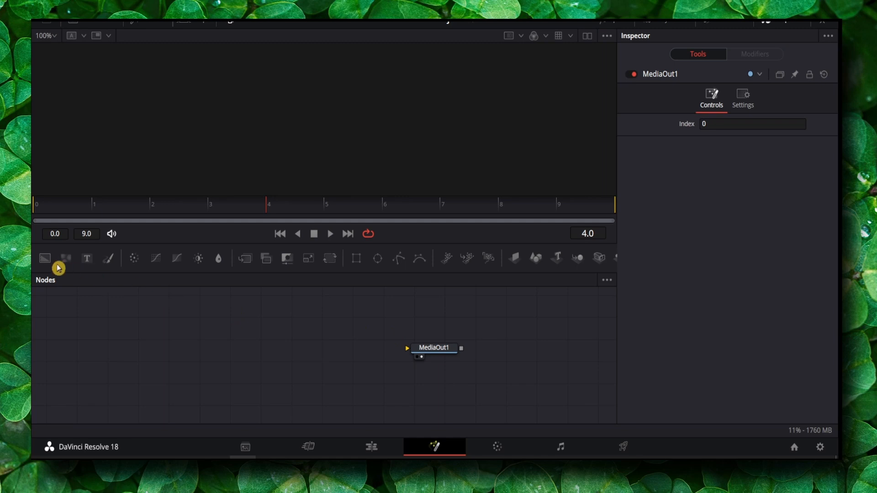
{"action": "left_click_drag", "start_coordinate": [48, 263], "coordinate": [400, 340]}
{"action": "left_click", "coordinate": [151, 337]}
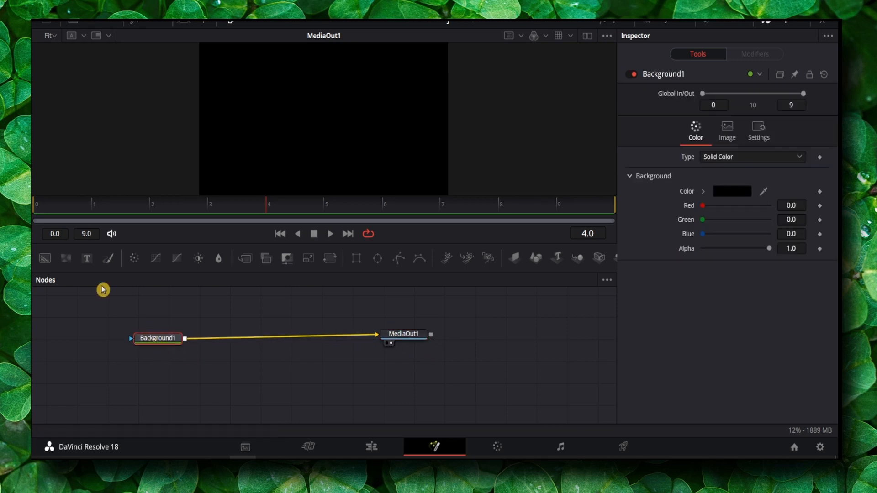
Merge a second Background node with the first, then place Background1 above Merge1 and align MediaOut1 with the merge.
{"action": "left_click", "coordinate": [46, 258]}
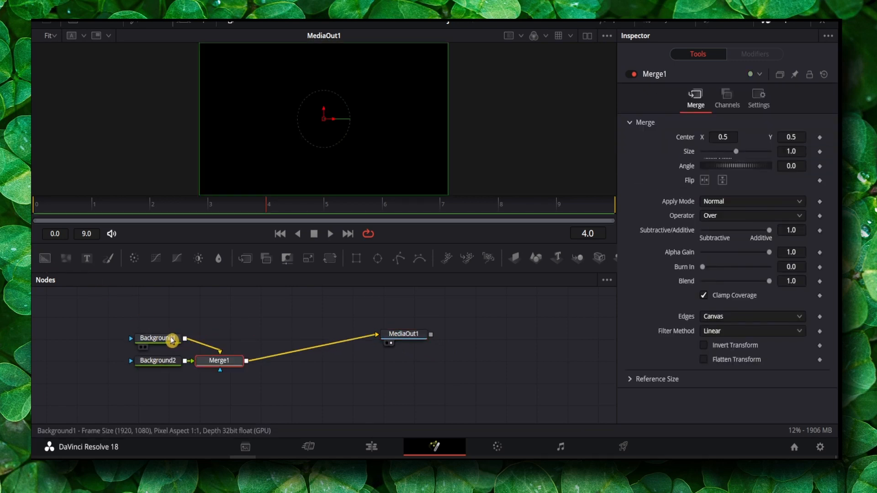
{"action": "left_click_drag", "start_coordinate": [173, 338], "coordinate": [233, 321]}
{"action": "left_click", "coordinate": [215, 315]}
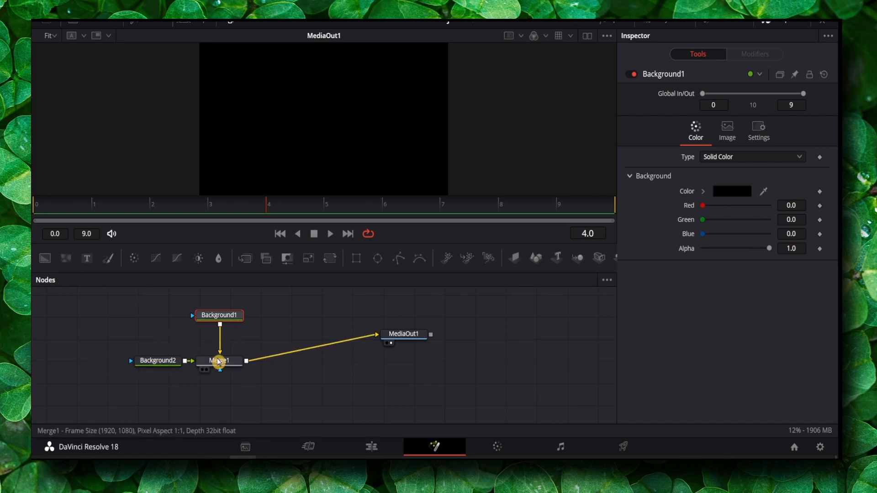
{"action": "left_click_drag", "start_coordinate": [402, 338], "coordinate": [351, 363]}
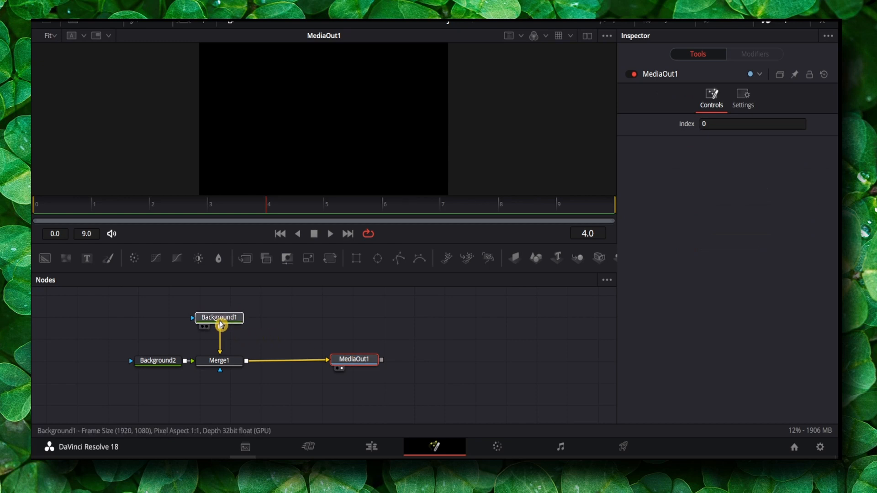
{"action": "left_click_drag", "start_coordinate": [221, 320], "coordinate": [222, 322]}
Make Background2 fully transparent by setting its alpha to 0.
{"action": "left_click", "coordinate": [163, 364]}
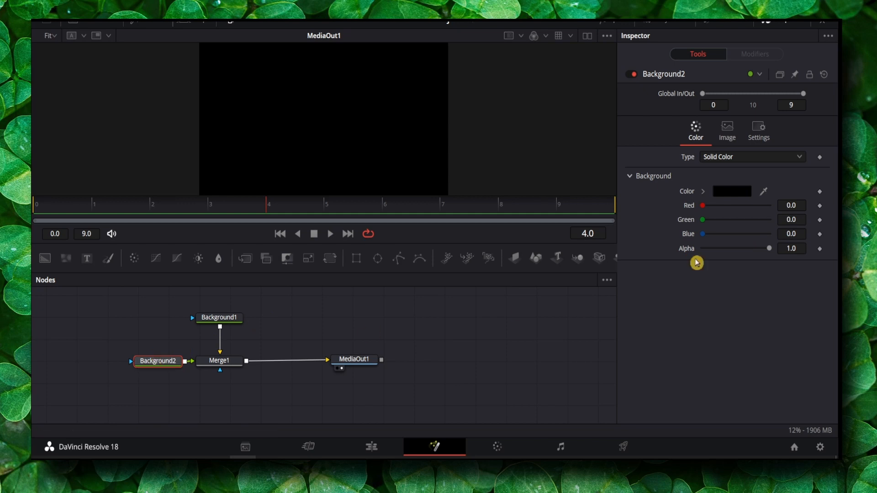
{"action": "left_click_drag", "start_coordinate": [771, 252], "coordinate": [685, 251]}
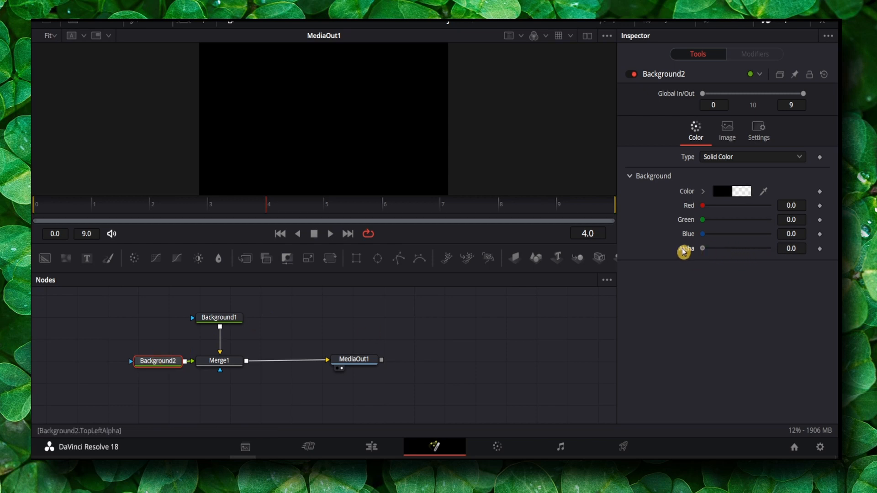
Add a Rectangle mask node above Background1 and connect it as that background's mask.
{"action": "left_click", "coordinate": [231, 322]}
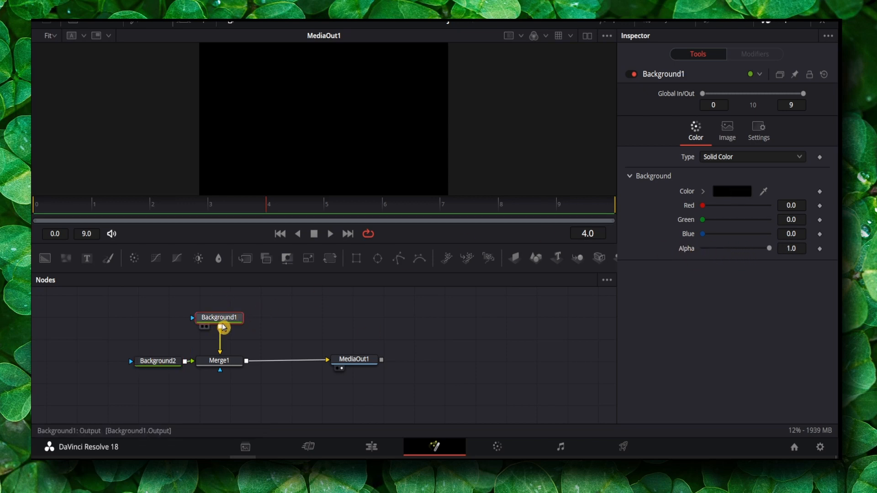
{"action": "left_click_drag", "start_coordinate": [268, 317], "coordinate": [267, 346]}
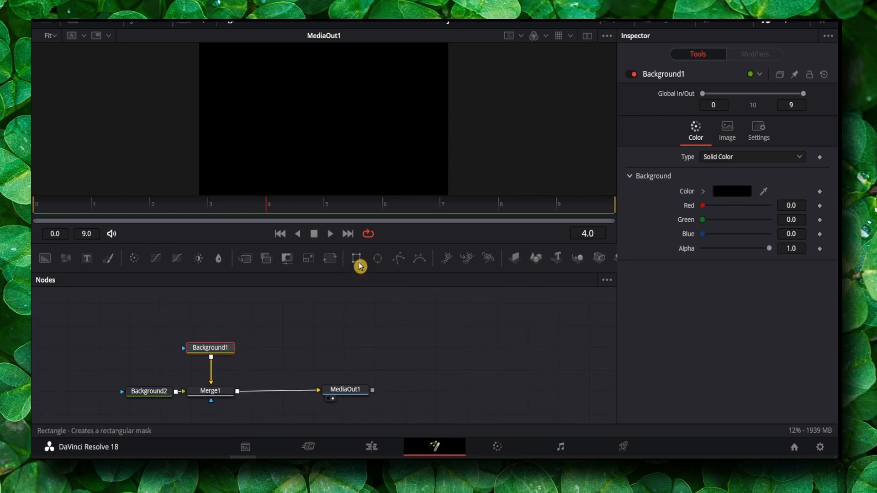
{"action": "left_click_drag", "start_coordinate": [360, 266], "coordinate": [220, 312]}
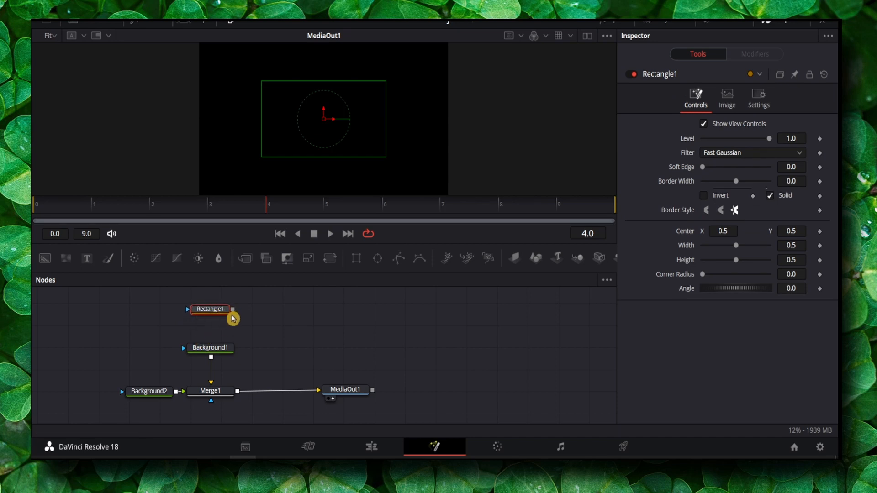
{"action": "left_click_drag", "start_coordinate": [233, 319], "coordinate": [213, 352]}
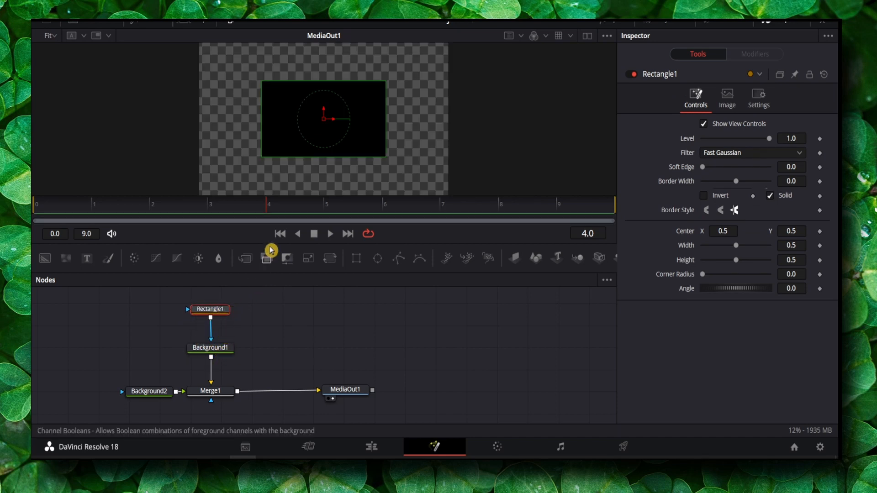
Reshape Rectangle1 into a bar low in the frame, about 0.914 wide and 0.117 high, centred at about 0.49, 0.12.
{"action": "left_click_drag", "start_coordinate": [325, 115], "coordinate": [437, 155]}
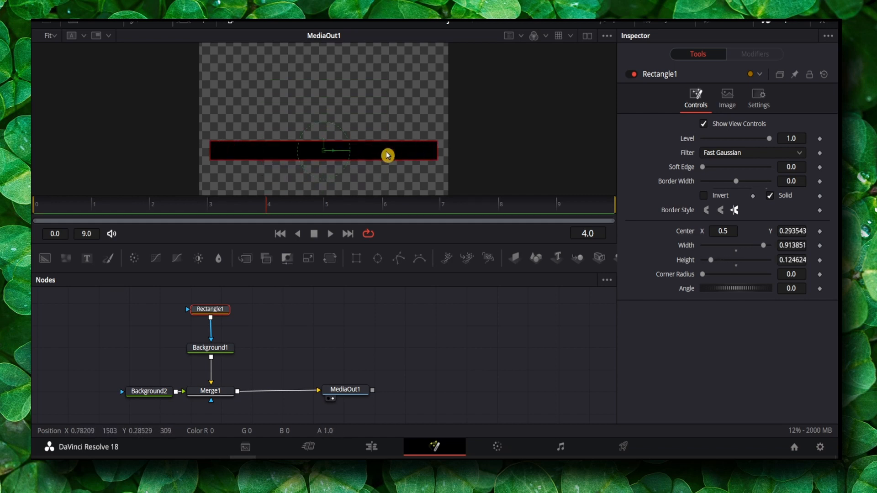
{"action": "left_click_drag", "start_coordinate": [324, 143], "coordinate": [322, 167]}
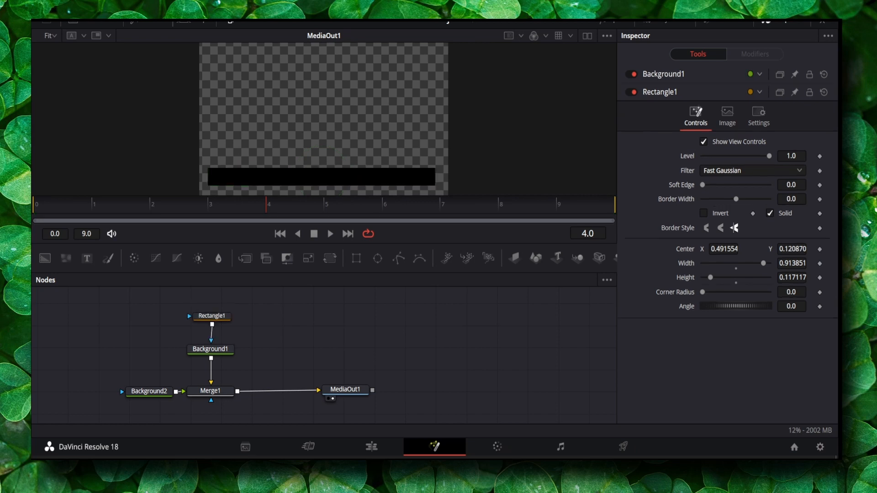
Turn Rectangle1 into a hollow outline by disabling Solid and setting the border width to about 0.019.
{"action": "left_click", "coordinate": [218, 317]}
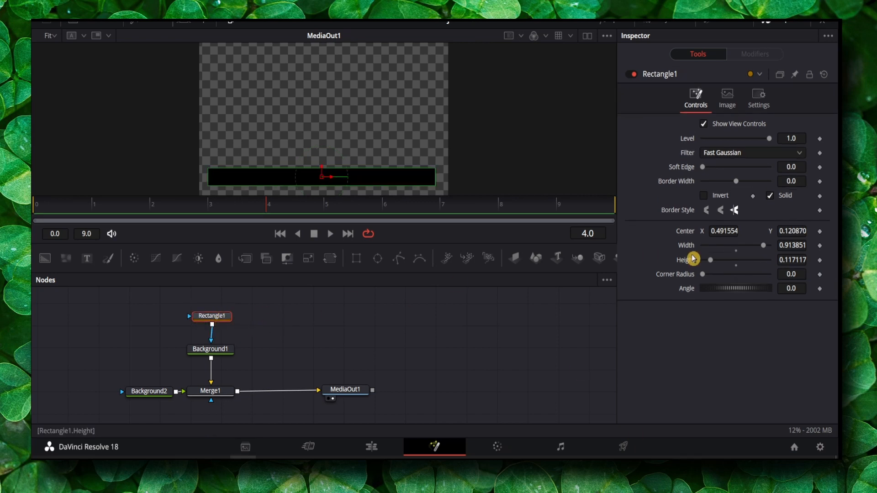
{"action": "left_click", "coordinate": [770, 196]}
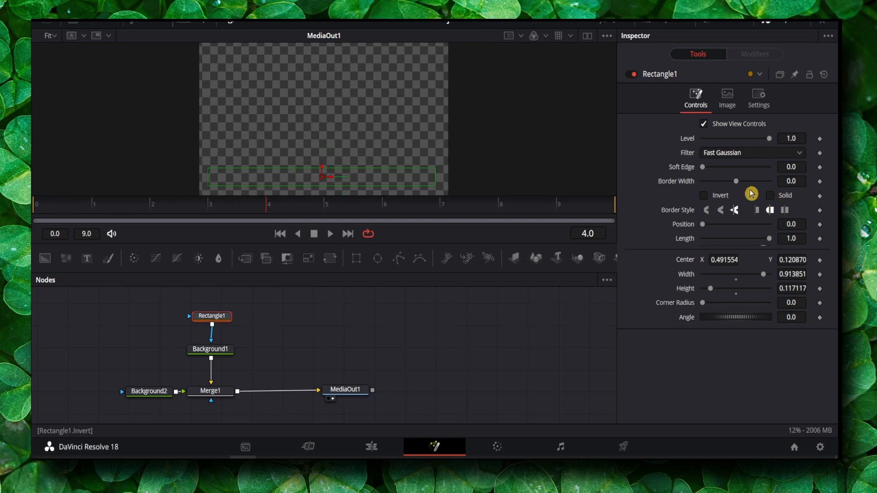
{"action": "left_click_drag", "start_coordinate": [736, 181], "coordinate": [739, 184]}
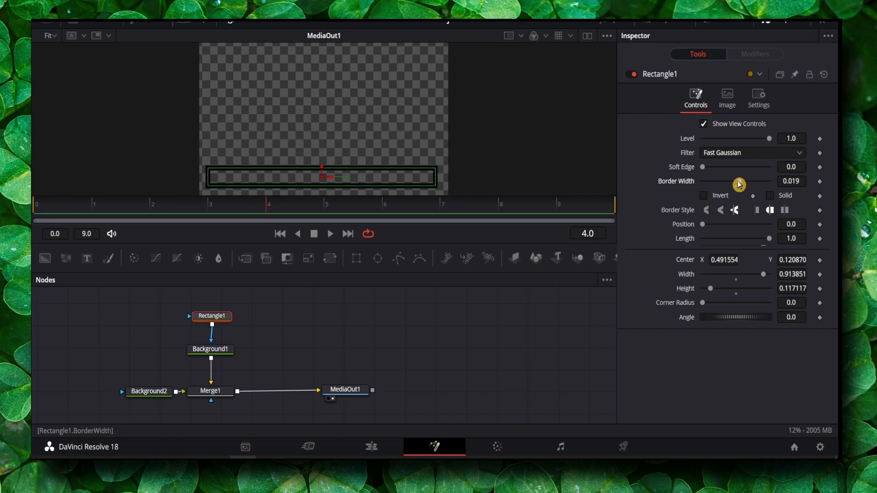
Set Background1's color to the saved custom bright green.
{"action": "left_click", "coordinate": [208, 350]}
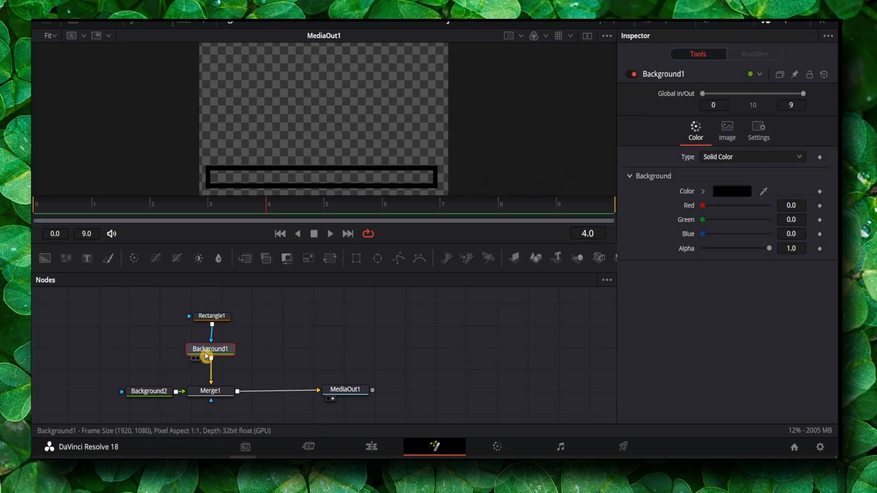
{"action": "left_click", "coordinate": [719, 195]}
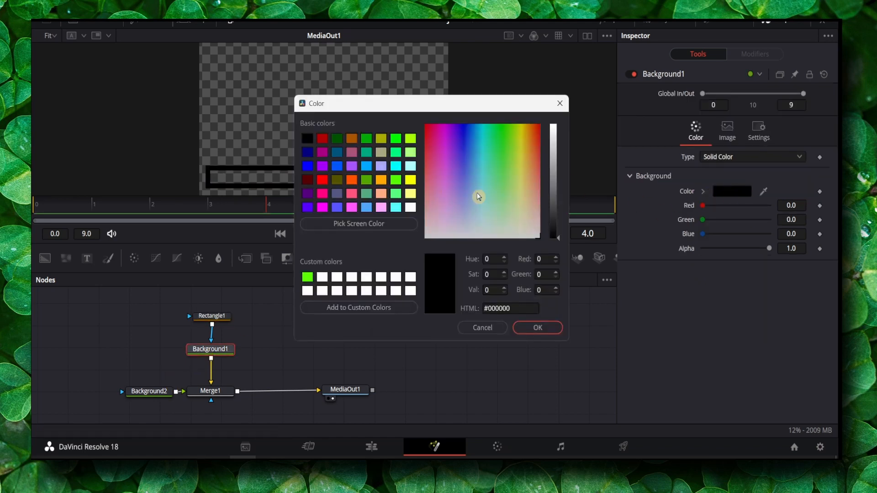
{"action": "left_click", "coordinate": [309, 274]}
{"action": "left_click", "coordinate": [539, 327]}
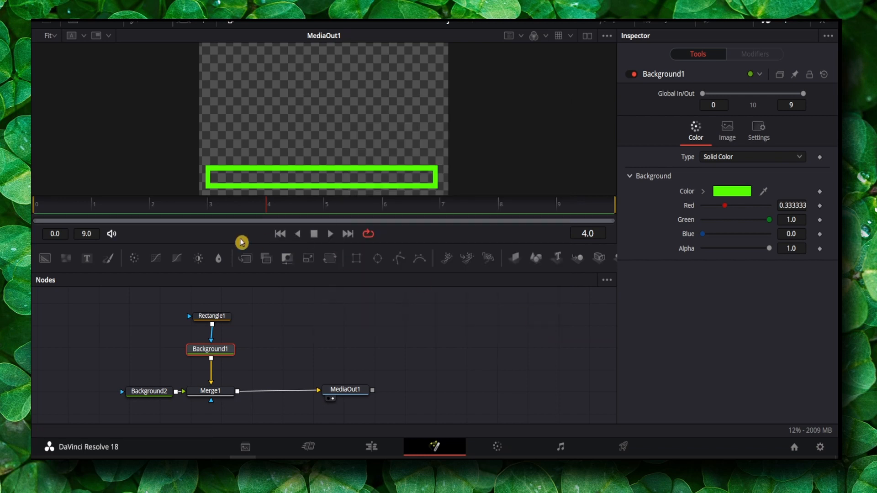
Duplicate Rectangle1 with Background1, merge the copy into the flow before MediaOut1, and line up the copied nodes.
{"action": "left_click_drag", "start_coordinate": [256, 379], "coordinate": [173, 302]}
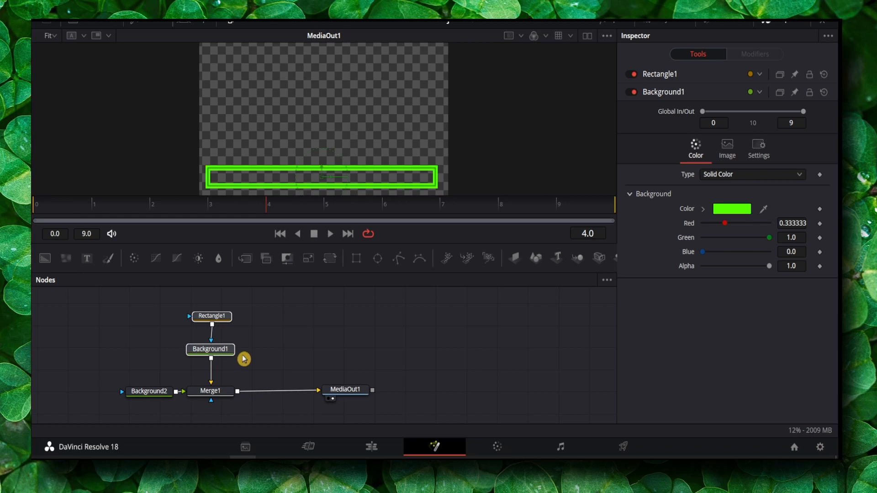
{"action": "left_click", "coordinate": [272, 344]}
{"action": "key", "text": "ctrl+v"}
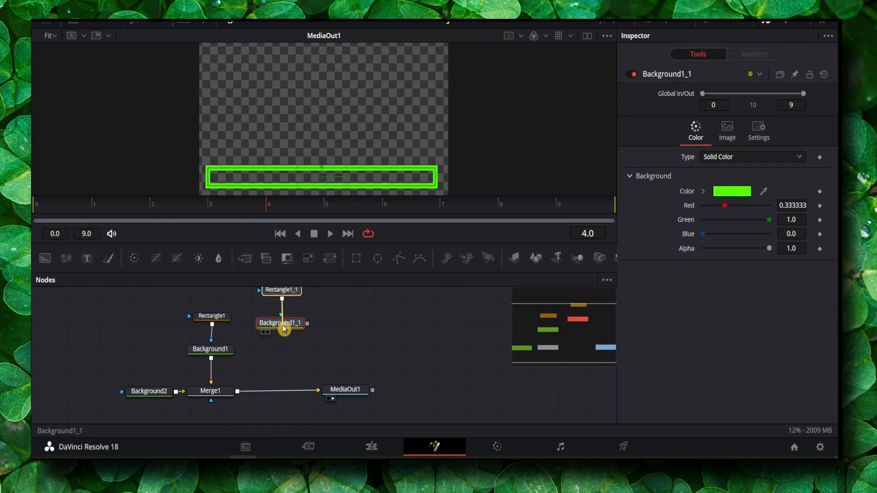
{"action": "left_click_drag", "start_coordinate": [290, 329], "coordinate": [319, 399]}
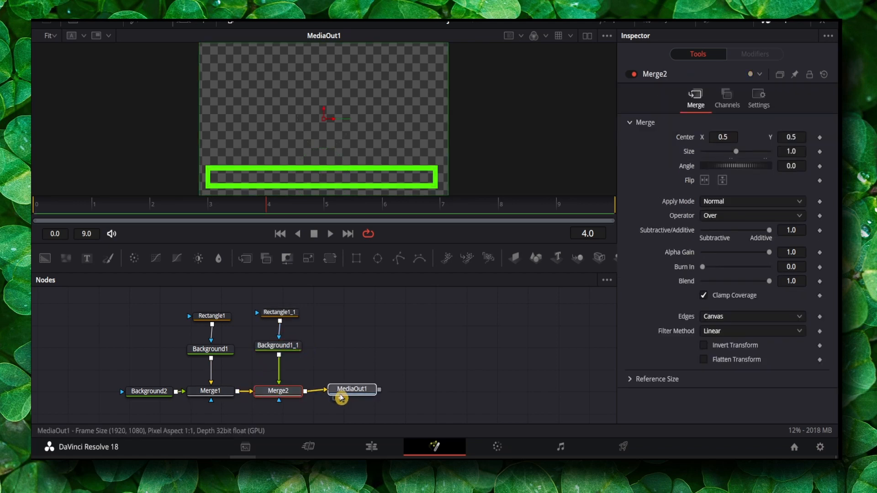
{"action": "left_click", "coordinate": [340, 390]}
{"action": "left_click_drag", "start_coordinate": [328, 367], "coordinate": [252, 313]}
Make the copied rectangle solid and reset its border width to 0.
{"action": "left_click", "coordinate": [275, 314]}
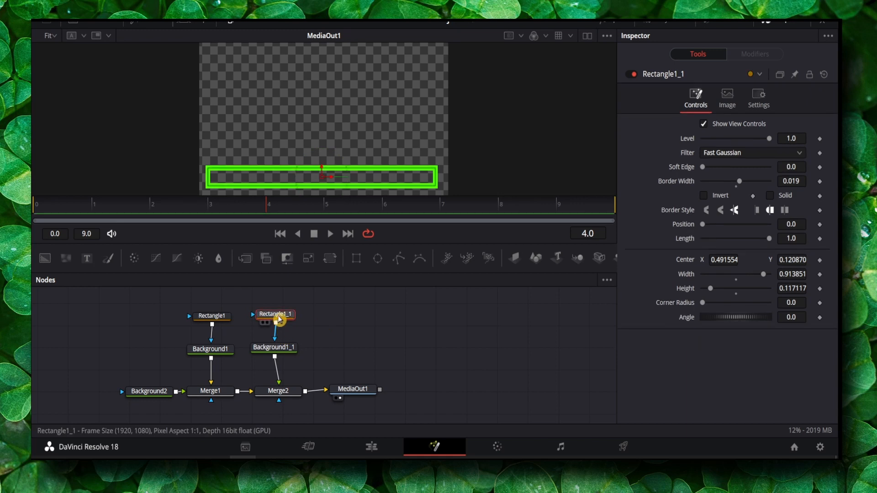
{"action": "left_click", "coordinate": [771, 196]}
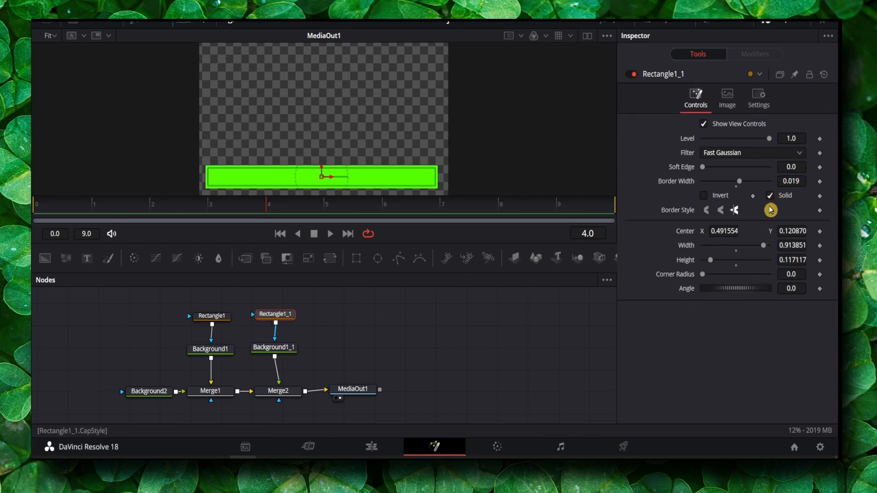
{"action": "double_click", "coordinate": [680, 183]}
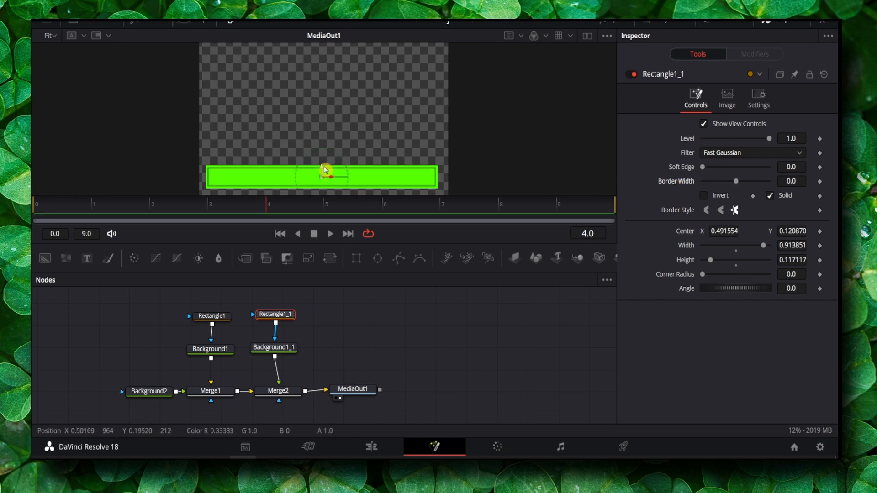
Shrink the solid rectangle to fit inside the outline, with a width of about 0.874 and a height of 0.055.
{"action": "left_click_drag", "start_coordinate": [324, 169], "coordinate": [324, 170]}
{"action": "scroll", "coordinate": [322, 161], "scroll_direction": "up", "scroll_amount": 3}
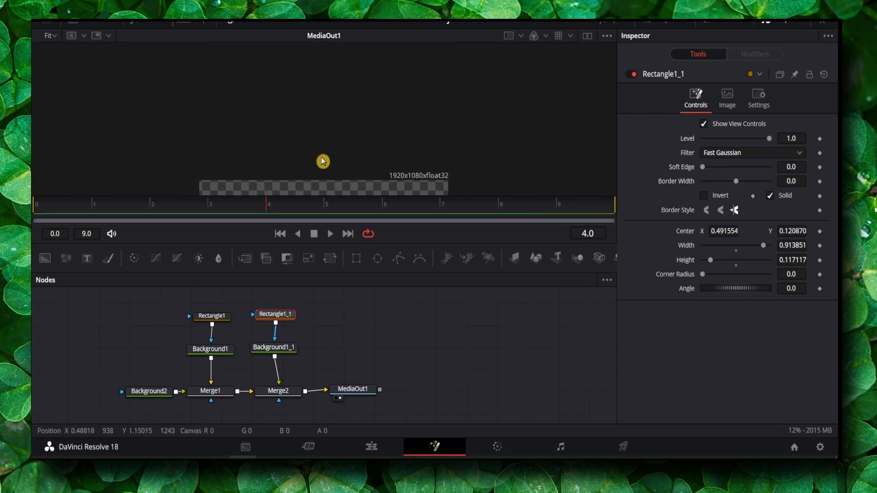
{"action": "scroll", "coordinate": [323, 162], "scroll_direction": "down", "scroll_amount": 3}
{"action": "scroll", "coordinate": [392, 163], "scroll_direction": "up", "scroll_amount": 5}
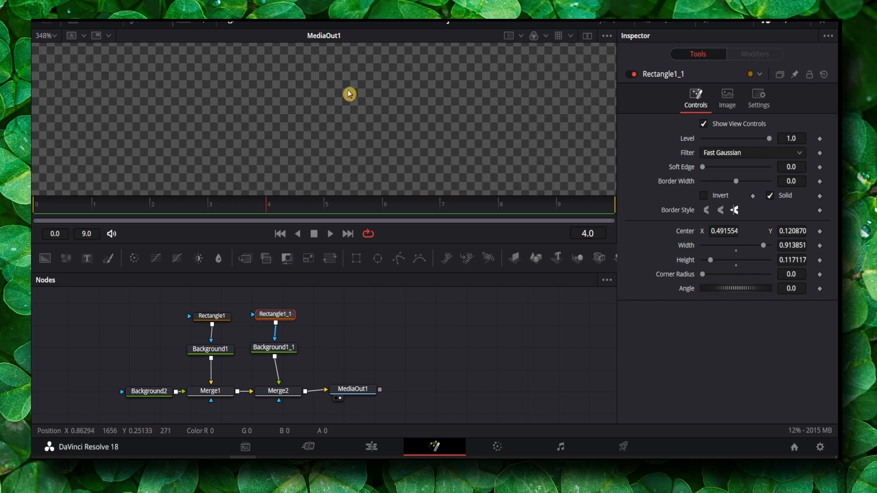
{"action": "scroll", "coordinate": [320, 76], "scroll_direction": "down", "scroll_amount": 3}
{"action": "scroll", "coordinate": [301, 88], "scroll_direction": "down", "scroll_amount": 2}
{"action": "scroll", "coordinate": [320, 110], "scroll_direction": "down", "scroll_amount": 5}
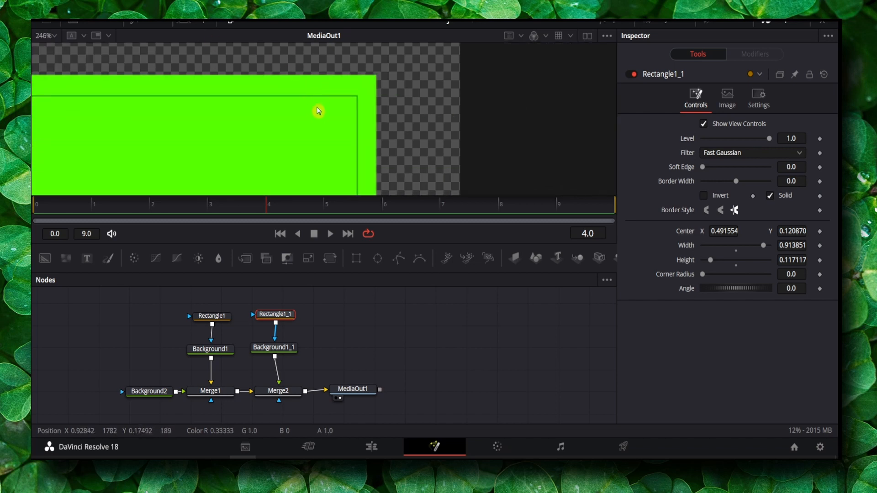
{"action": "scroll", "coordinate": [383, 128], "scroll_direction": "left", "scroll_amount": 5}
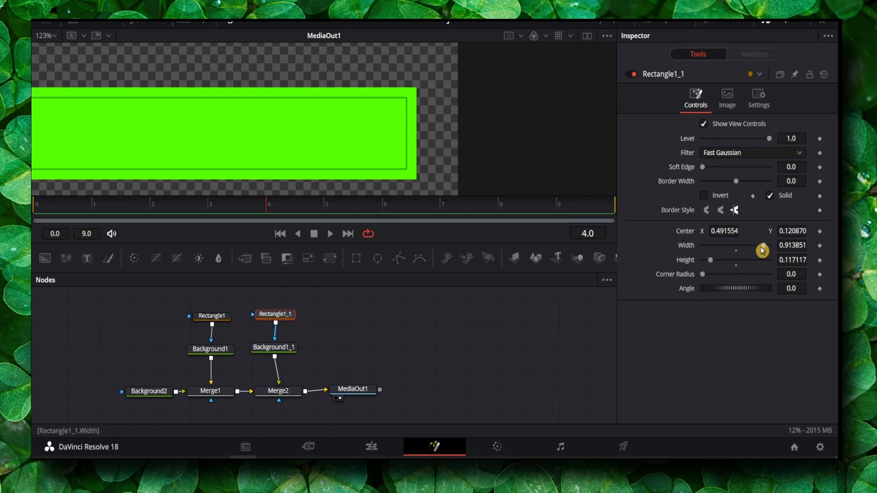
{"action": "left_click_drag", "start_coordinate": [763, 250], "coordinate": [711, 264]}
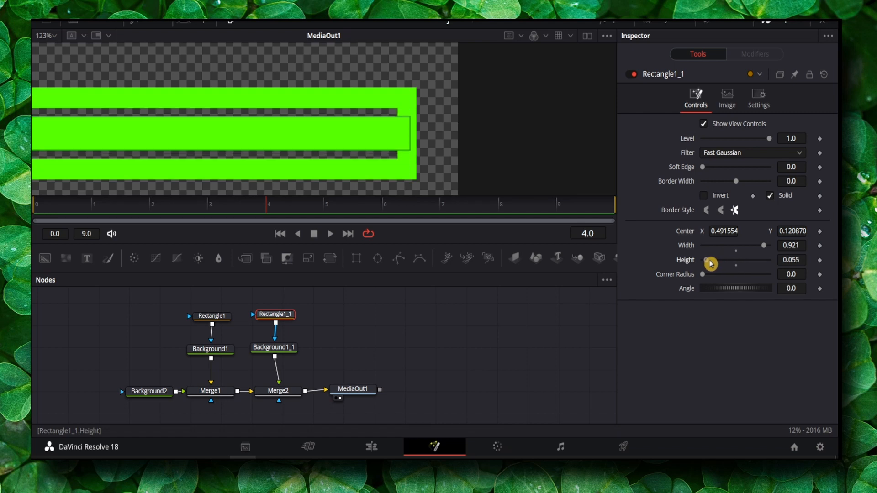
{"action": "left_click_drag", "start_coordinate": [763, 248], "coordinate": [759, 247]}
{"action": "scroll", "coordinate": [384, 143], "scroll_direction": "down", "scroll_amount": 3}
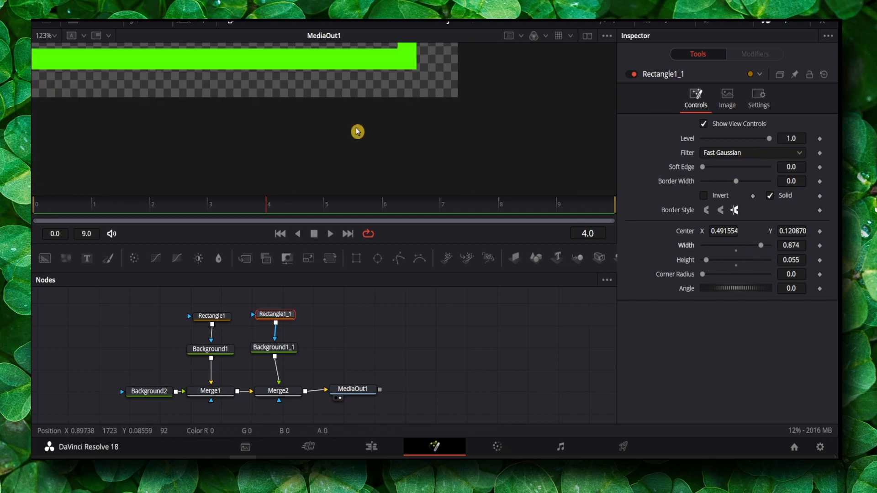
{"action": "left_click_drag", "start_coordinate": [341, 122], "coordinate": [418, 156]}
{"action": "scroll", "coordinate": [366, 137], "scroll_direction": "down", "scroll_amount": 3}
{"action": "scroll", "coordinate": [219, 104], "scroll_direction": "up", "scroll_amount": 1}
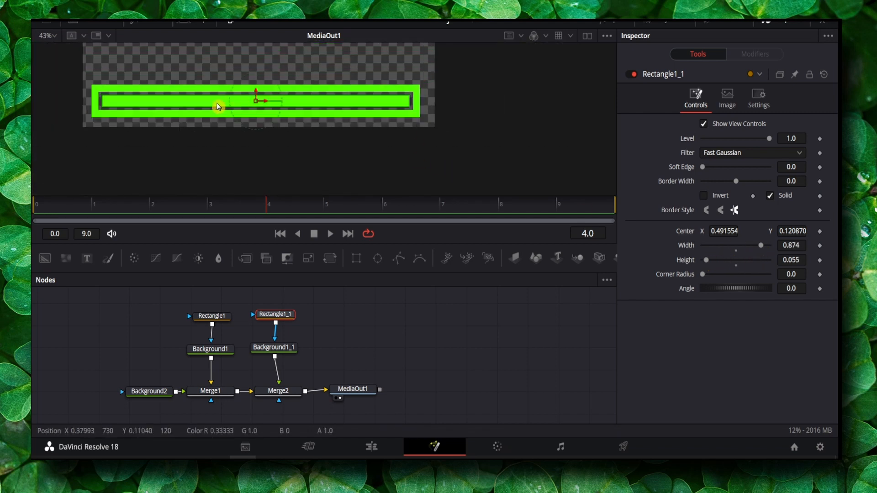
{"action": "scroll", "coordinate": [195, 106], "scroll_direction": "up", "scroll_amount": 2}
{"action": "scroll", "coordinate": [192, 115], "scroll_direction": "up", "scroll_amount": 2}
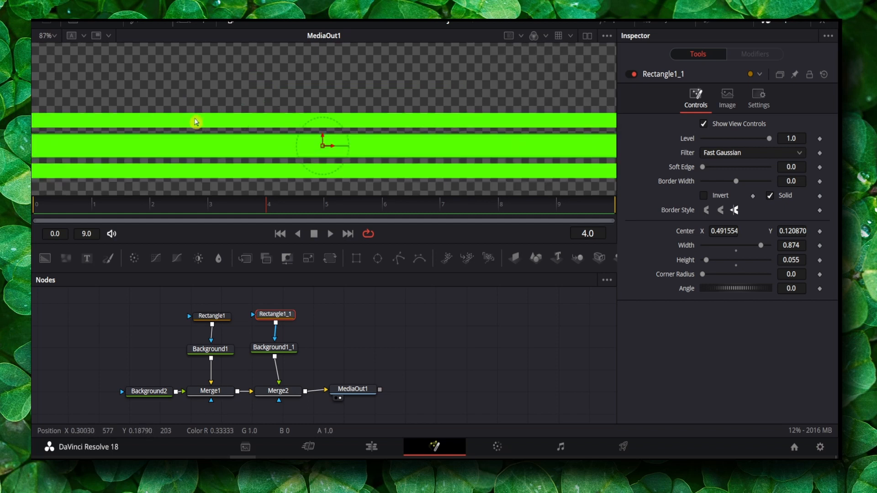
{"action": "scroll", "coordinate": [198, 122], "scroll_direction": "down", "scroll_amount": 2}
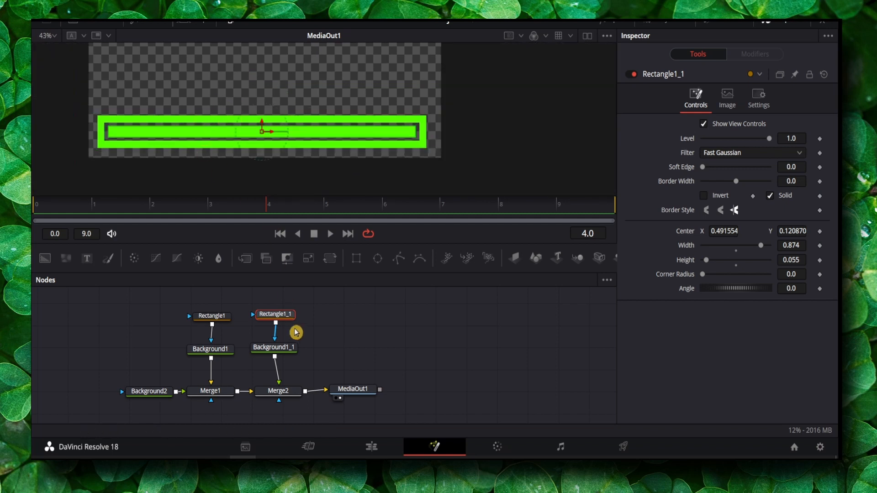
Move MediaOut1 away to make room and attach a new Rectangle mask to Merge2.
{"action": "left_click", "coordinate": [277, 347]}
{"action": "left_click_drag", "start_coordinate": [350, 394], "coordinate": [421, 396]}
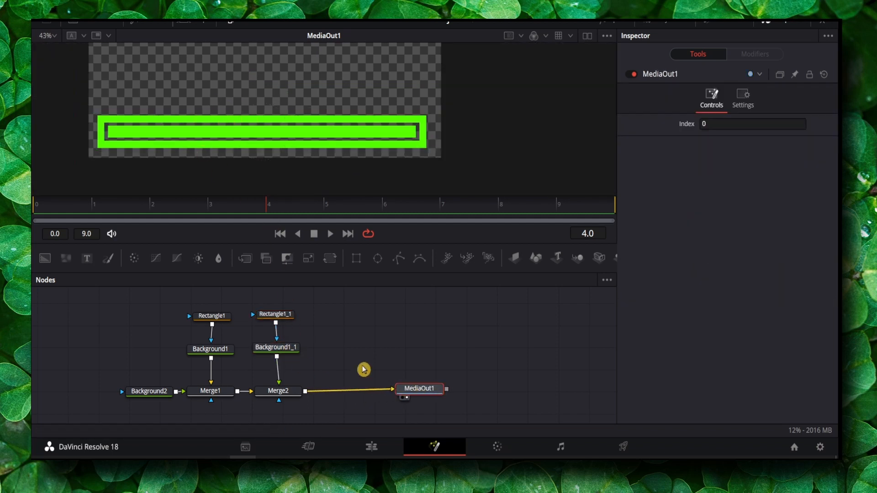
{"action": "left_click_drag", "start_coordinate": [327, 383], "coordinate": [347, 333]}
{"action": "left_click", "coordinate": [298, 346]}
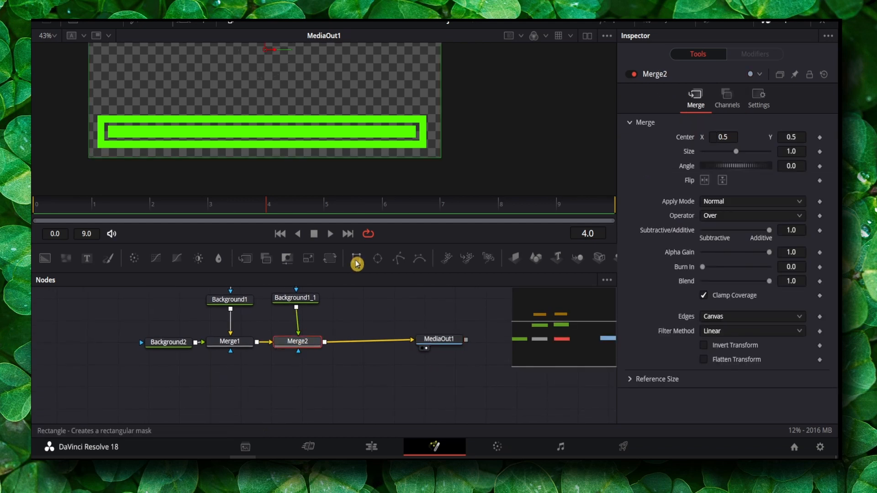
{"action": "left_click_drag", "start_coordinate": [357, 264], "coordinate": [303, 383]}
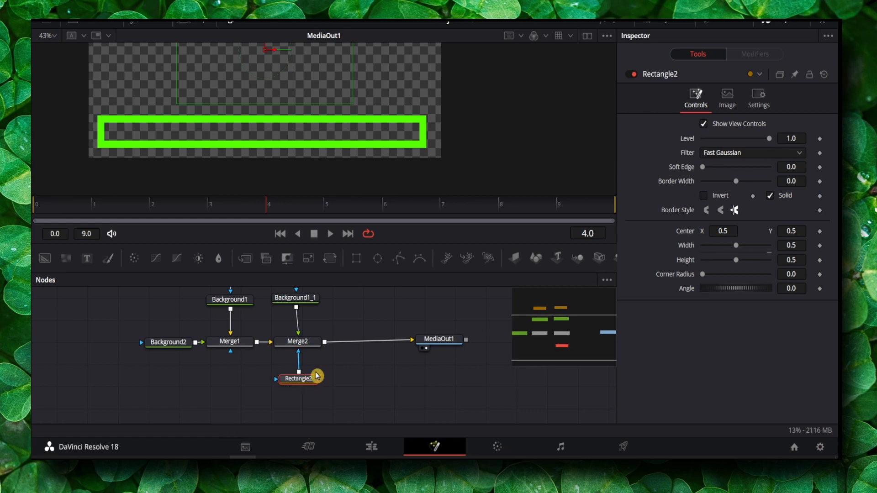
Move the Rectangle2 mask down over the bar to Y about 0.237, with width 1.0 and height about 0.465.
{"action": "scroll", "coordinate": [272, 87], "scroll_direction": "up", "scroll_amount": 3}
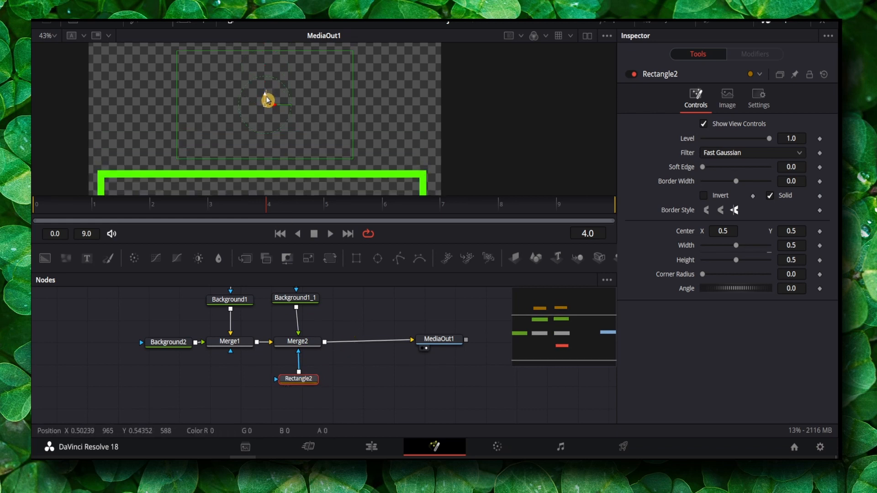
{"action": "left_click_drag", "start_coordinate": [267, 99], "coordinate": [269, 149]}
{"action": "scroll", "coordinate": [458, 106], "scroll_direction": "down", "scroll_amount": 3}
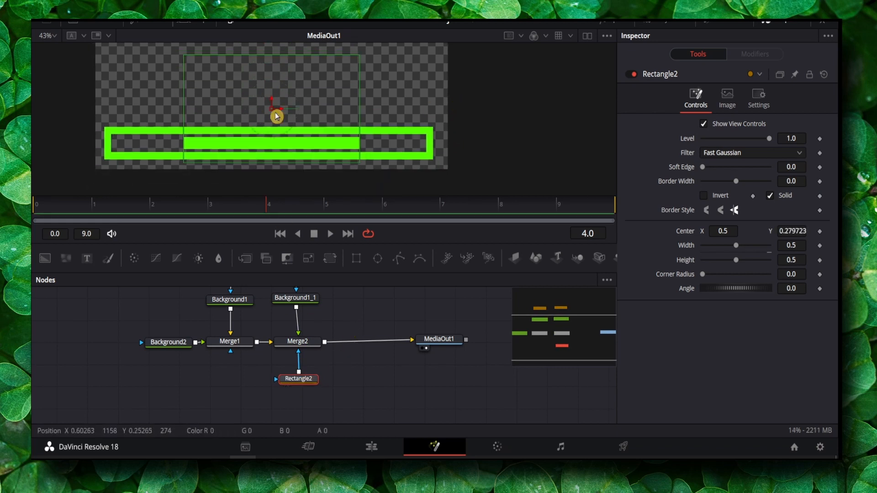
{"action": "left_click_drag", "start_coordinate": [275, 108], "coordinate": [275, 117]}
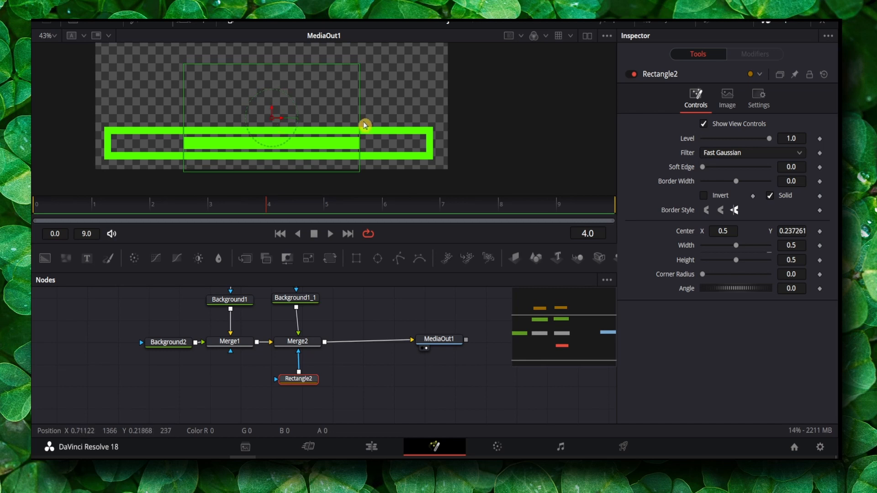
{"action": "left_click_drag", "start_coordinate": [738, 250], "coordinate": [802, 252]}
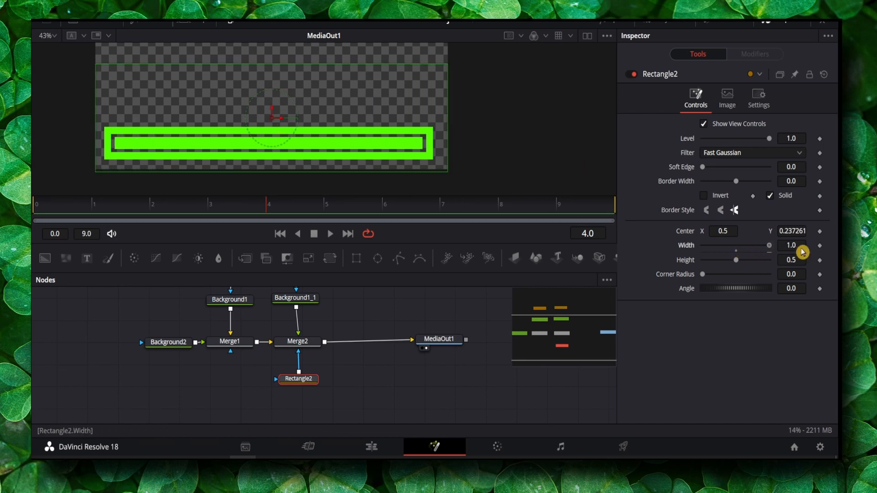
{"action": "left_click_drag", "start_coordinate": [738, 266], "coordinate": [731, 263]}
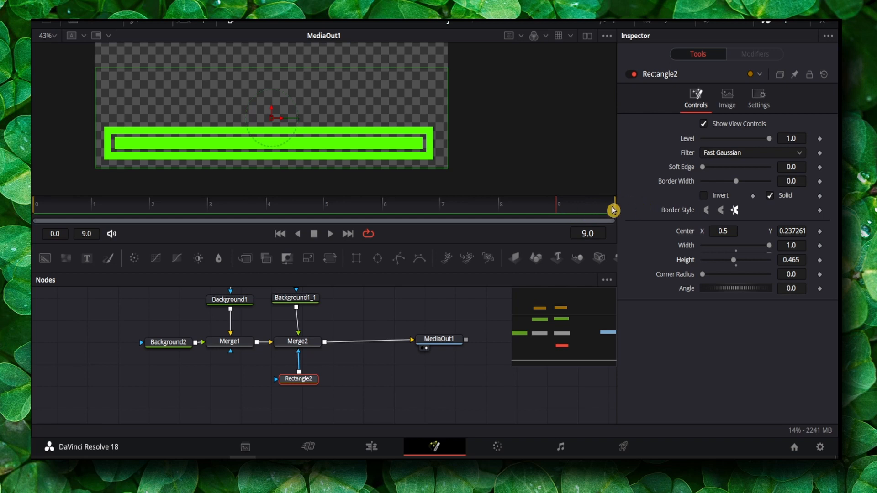
Keyframe Rectangle2's center at frame 9, move the mask left to X about -0.453 at frame 0, and preview the animation.
{"action": "left_click", "coordinate": [820, 234]}
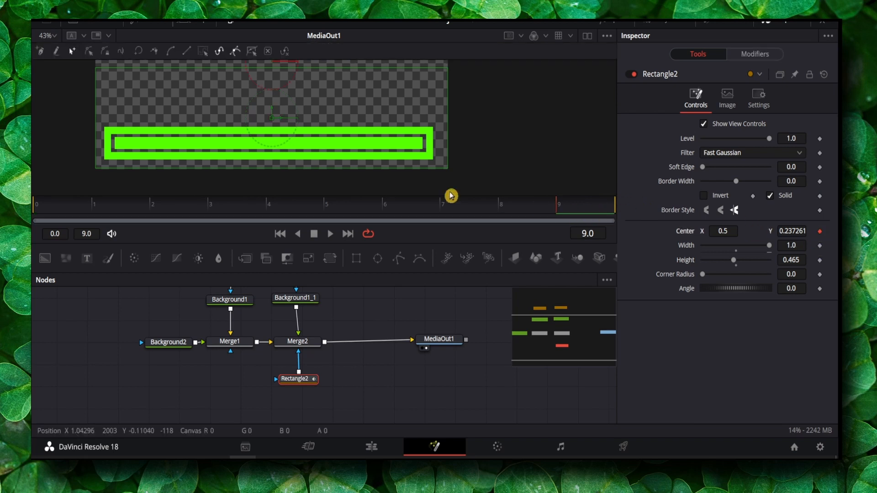
{"action": "left_click_drag", "start_coordinate": [324, 209], "coordinate": [172, 210]}
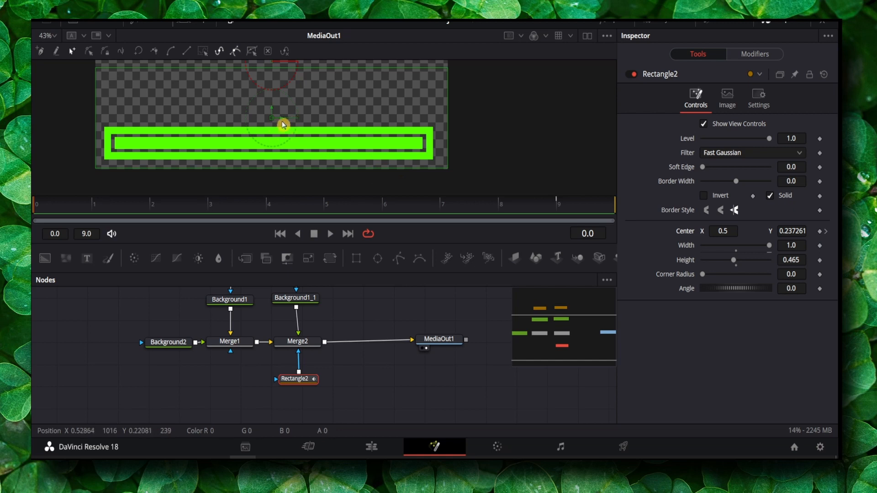
{"action": "left_click_drag", "start_coordinate": [282, 123], "coordinate": [0, 141]}
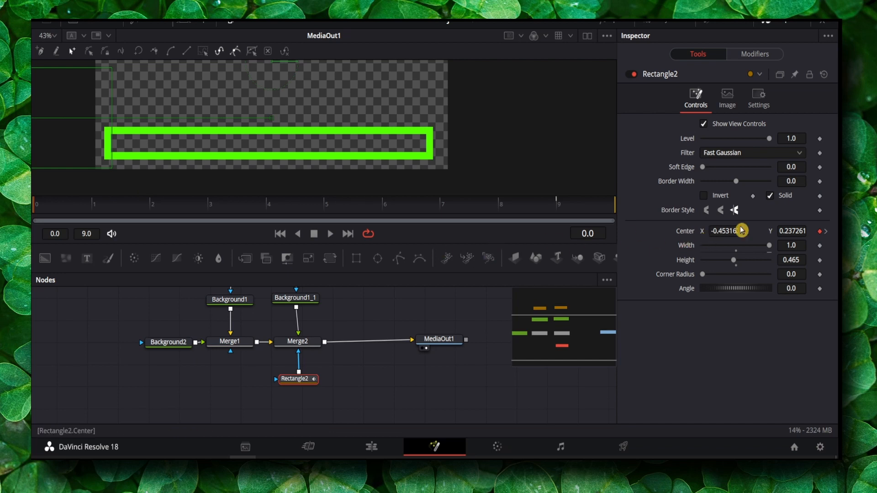
{"action": "left_click", "coordinate": [330, 234]}
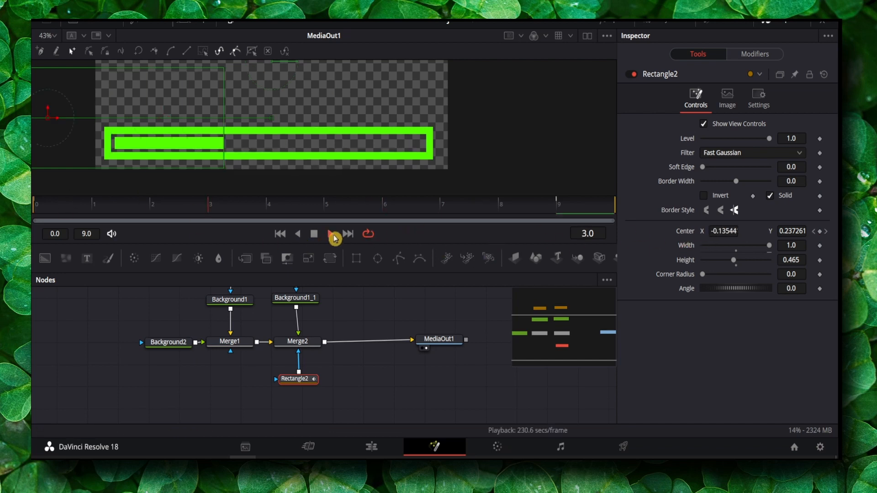
{"action": "left_click", "coordinate": [314, 233]}
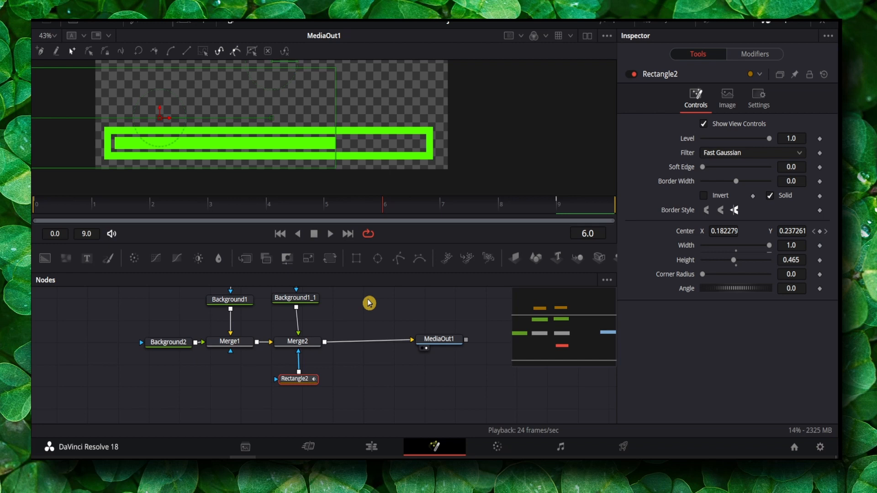
{"action": "key", "text": "shift+space"}
{"action": "type", "text": "ke"}
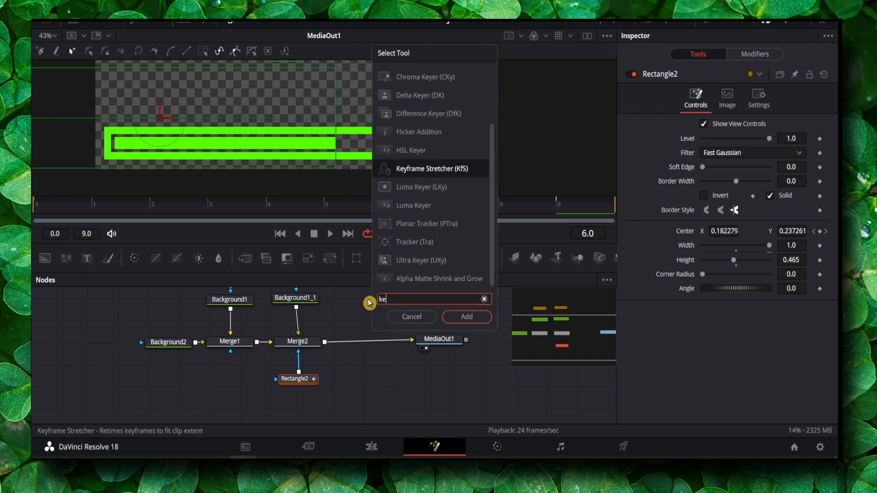
{"action": "left_click", "coordinate": [431, 172]}
{"action": "left_click", "coordinate": [469, 316]}
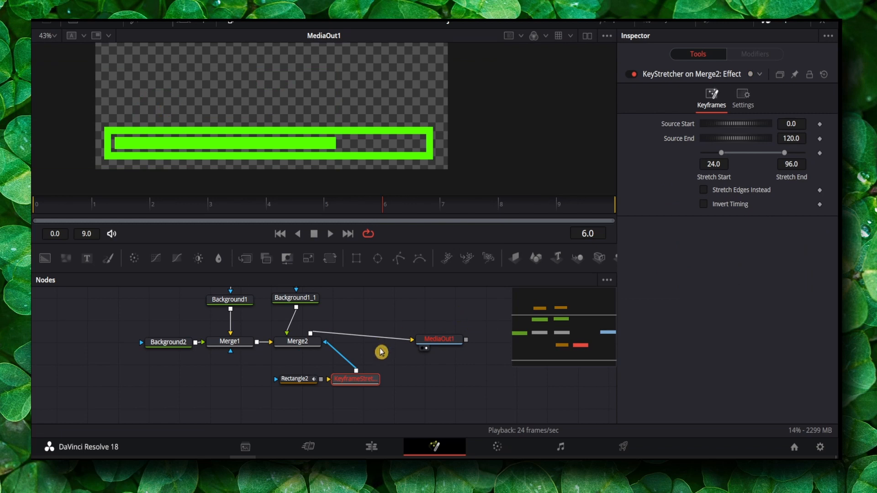
{"action": "key", "text": "Delete"}
Insert a Keyframe Stretcher node between Merge2 and MediaOut1 and space out the nodes.
{"action": "left_click", "coordinate": [296, 344]}
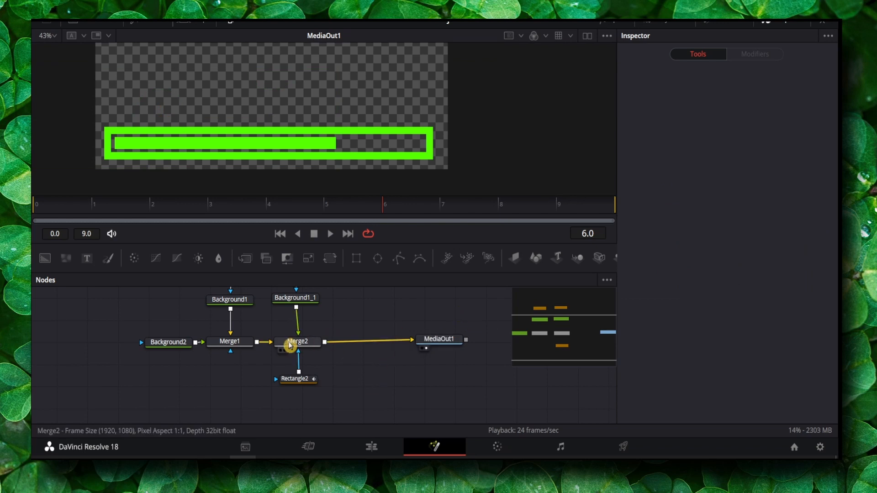
{"action": "key", "text": "shift+space"}
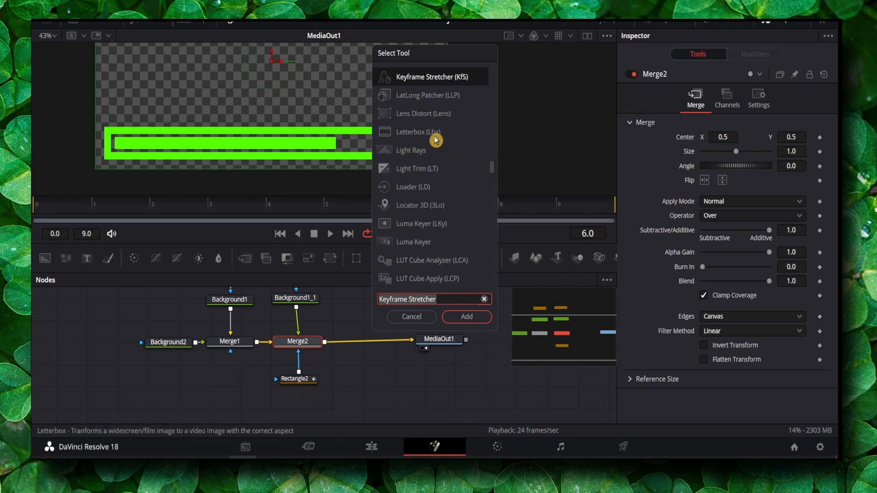
{"action": "left_click", "coordinate": [476, 316]}
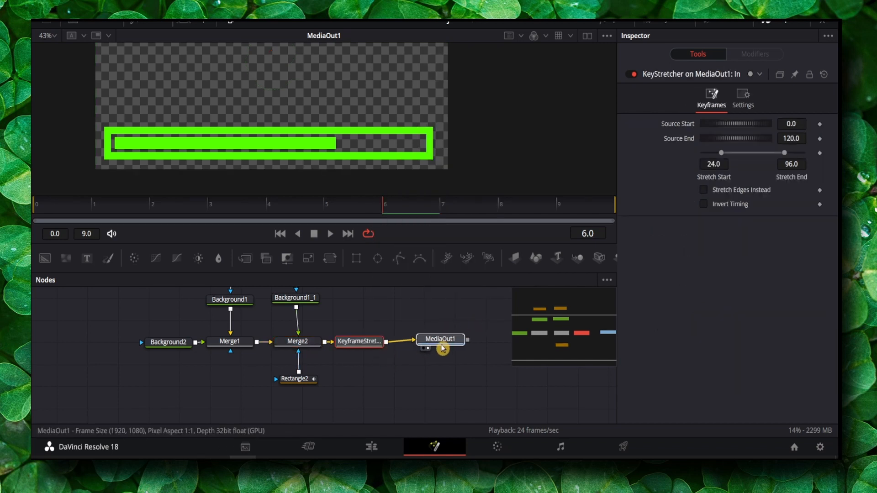
{"action": "left_click_drag", "start_coordinate": [441, 342], "coordinate": [456, 341]}
{"action": "left_click_drag", "start_coordinate": [355, 342], "coordinate": [375, 345]}
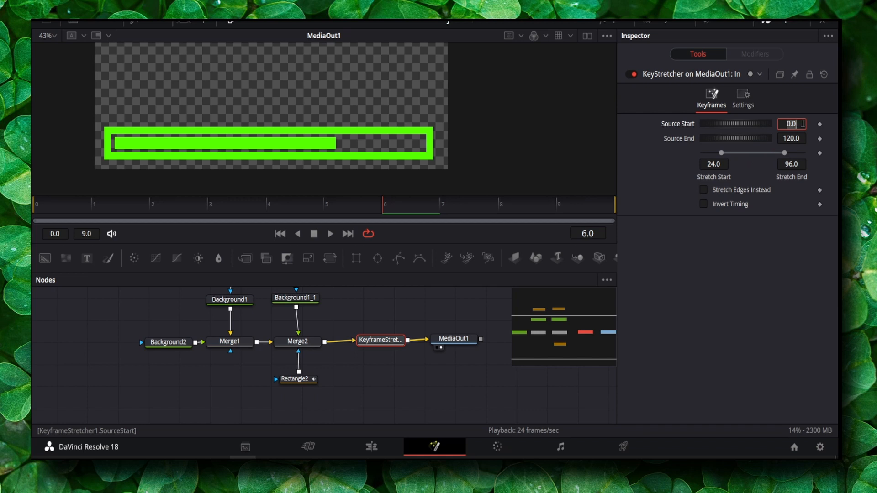
Set the Keyframe Stretcher's source end to 9, stretch start to 0 and stretch end to 9.
{"action": "left_click", "coordinate": [794, 139]}
{"action": "type", "text": "9"}
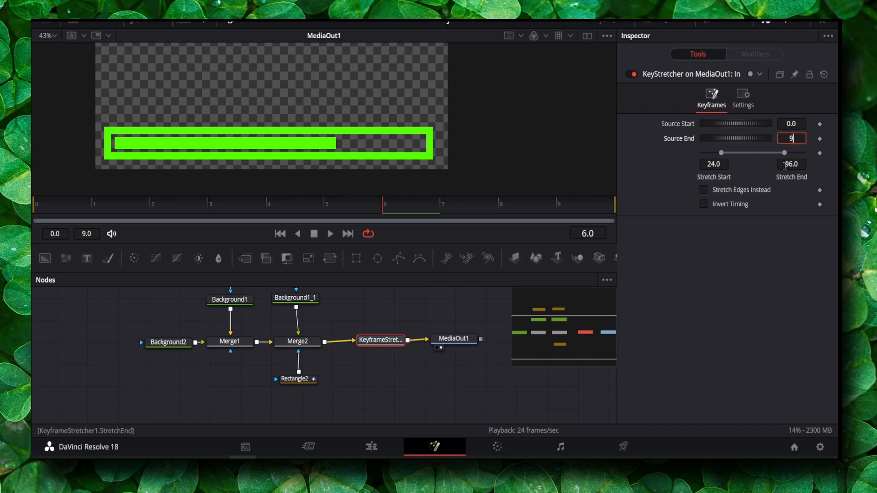
{"action": "key", "text": "Return"}
{"action": "left_click", "coordinate": [714, 164]}
{"action": "type", "text": "0"}
{"action": "left_click", "coordinate": [787, 166]}
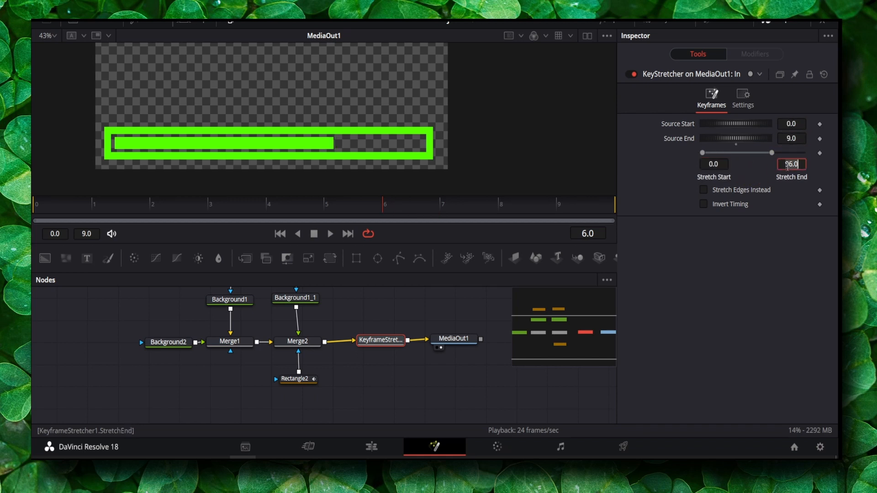
{"action": "type", "text": "9"}
{"action": "key", "text": "Return"}
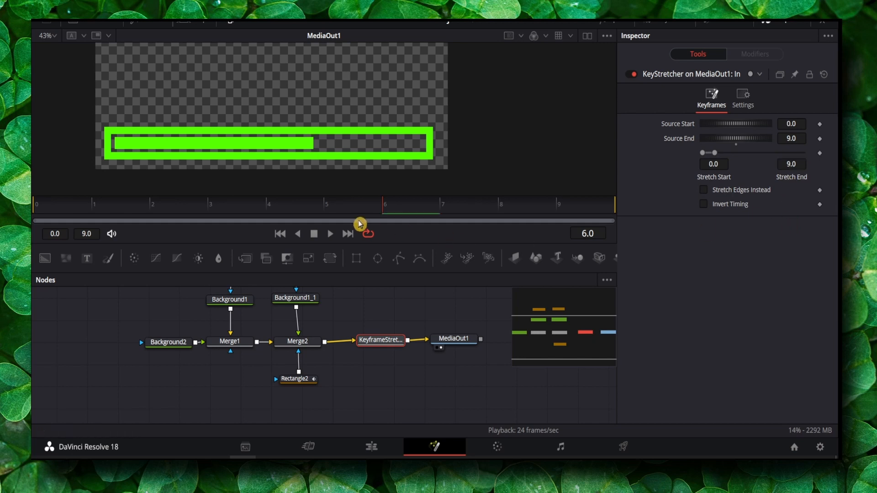
On the Edit page, lengthen the Fusion Composition 1 clip to 00:00:01:15, park the playhead at its start, and return to Fusion.
{"action": "left_click_drag", "start_coordinate": [407, 207], "coordinate": [498, 198]}
{"action": "left_click", "coordinate": [386, 454]}
{"action": "left_click_drag", "start_coordinate": [434, 354], "coordinate": [513, 359]}
{"action": "left_click_drag", "start_coordinate": [435, 300], "coordinate": [407, 309]}
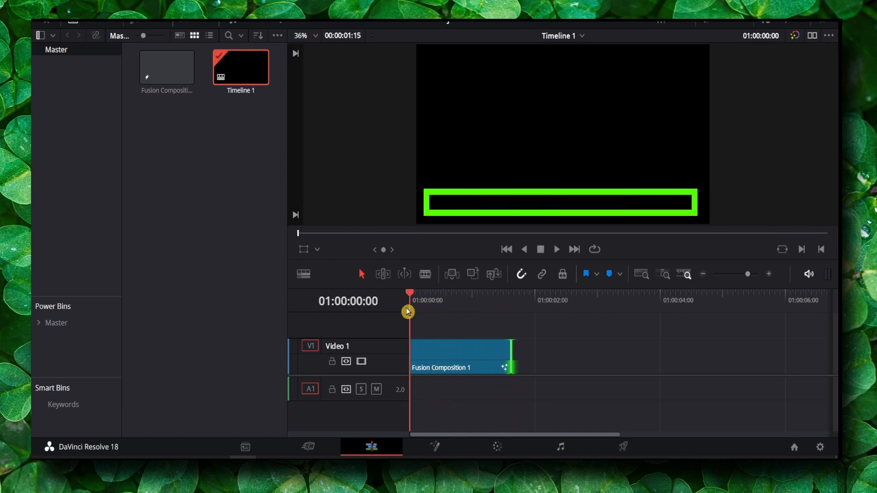
{"action": "left_click", "coordinate": [443, 448]}
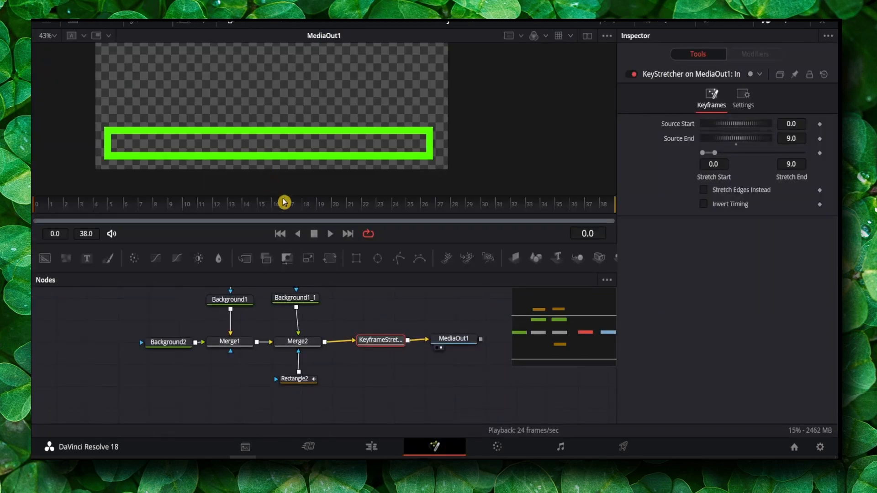
{"action": "mouse_move", "coordinate": [646, 454]}
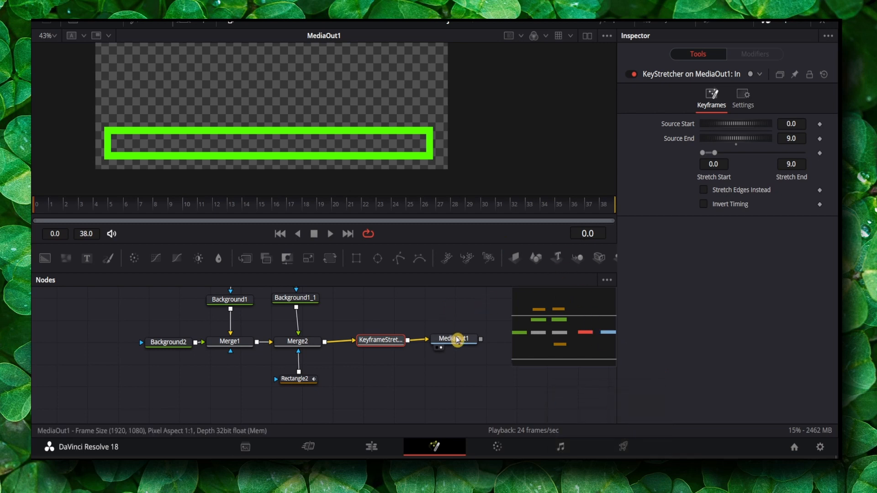
Insert a Merge node between the Keyframe Stretcher and MediaOut1, and connect a new Text node as its foreground.
{"action": "left_click_drag", "start_coordinate": [476, 339], "coordinate": [482, 342]}
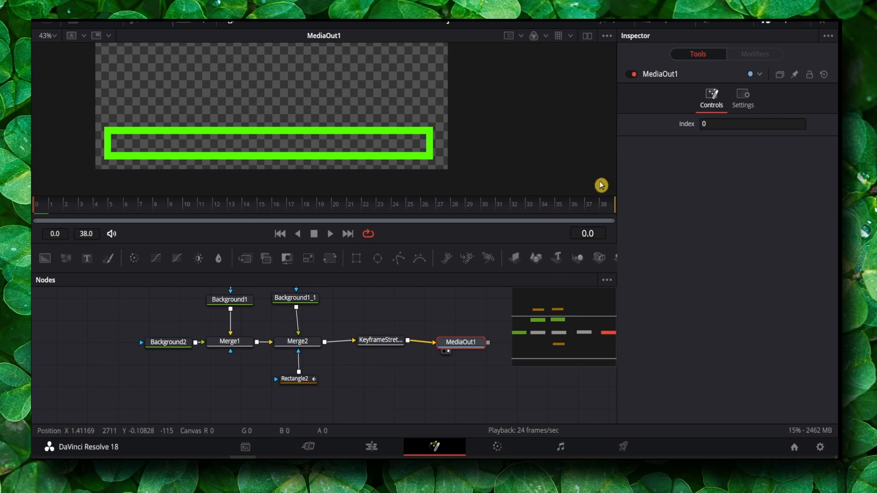
{"action": "left_click", "coordinate": [766, 22]}
{"action": "left_click_drag", "start_coordinate": [468, 337], "coordinate": [471, 333]}
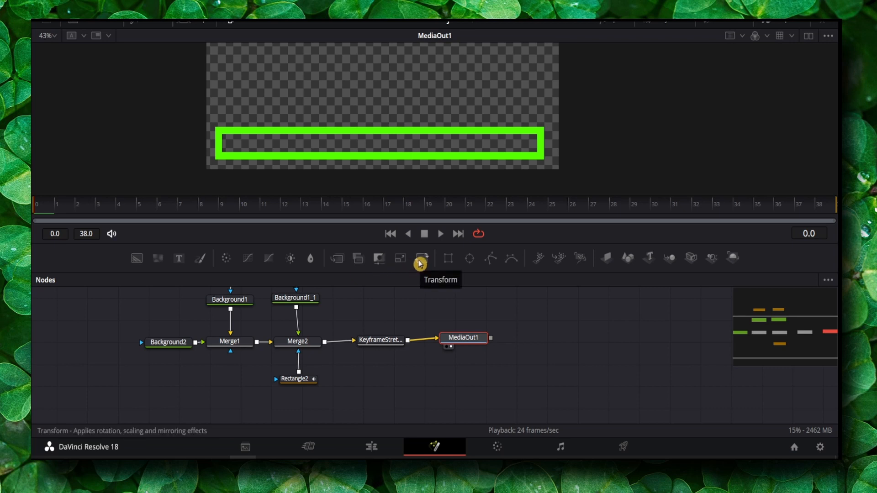
{"action": "left_click_drag", "start_coordinate": [368, 261], "coordinate": [529, 351]}
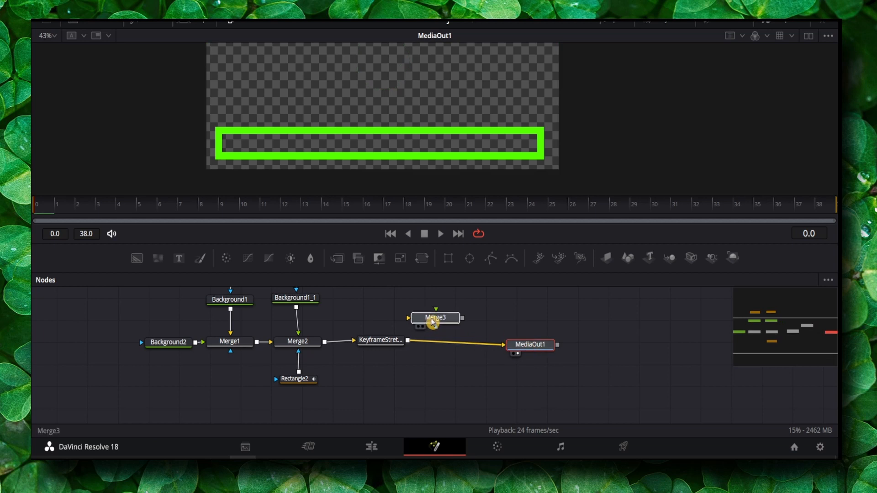
{"action": "left_click_drag", "start_coordinate": [434, 320], "coordinate": [460, 344]}
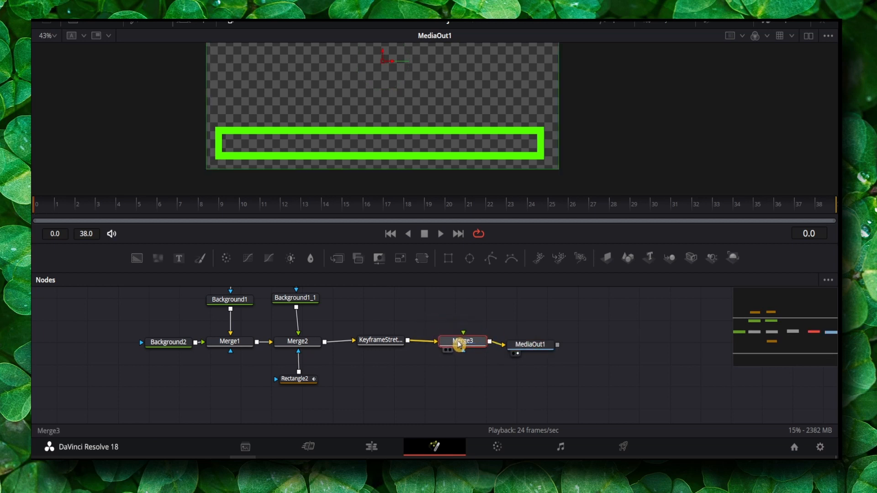
{"action": "left_click_drag", "start_coordinate": [521, 347], "coordinate": [530, 341]}
{"action": "left_click", "coordinate": [464, 341]}
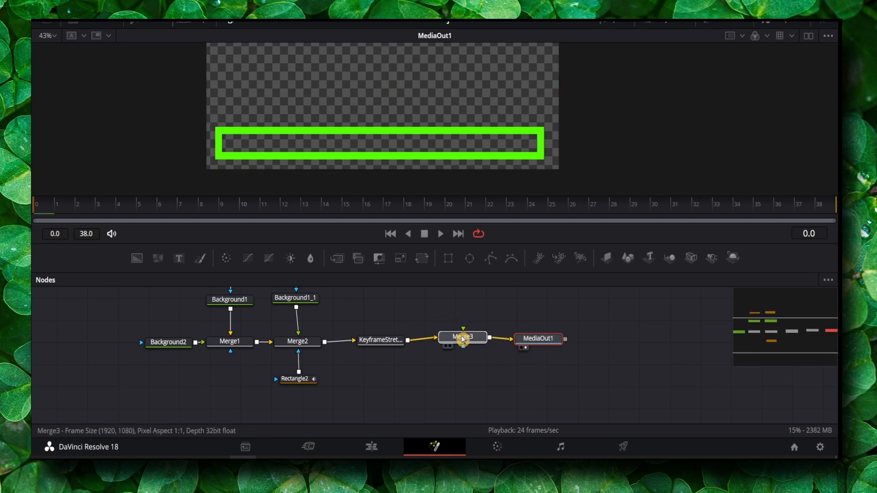
{"action": "left_click_drag", "start_coordinate": [465, 343], "coordinate": [464, 347]}
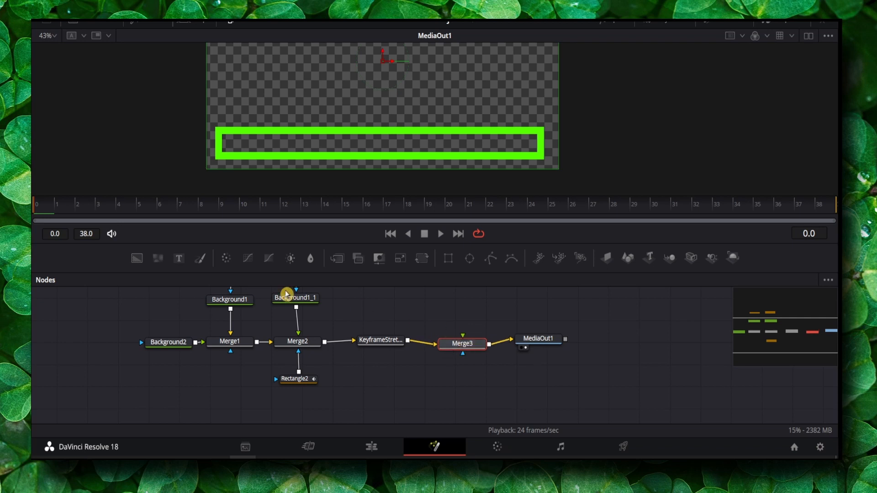
{"action": "left_click_drag", "start_coordinate": [178, 260], "coordinate": [463, 348]}
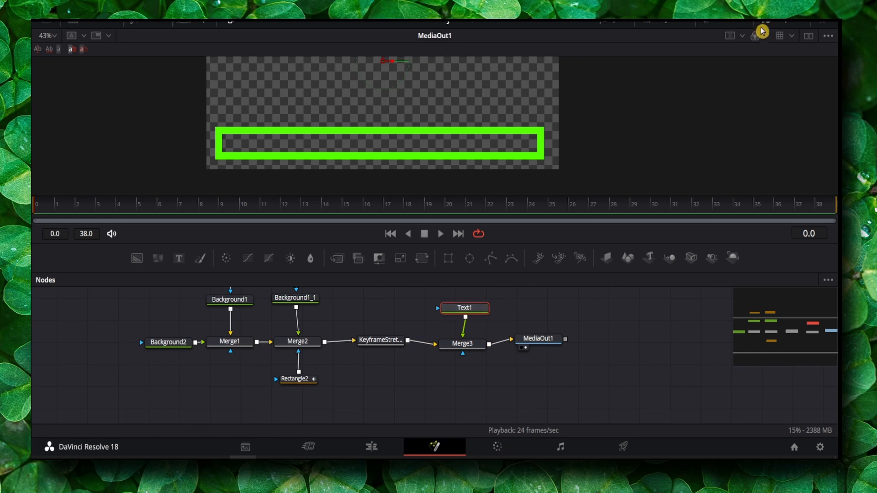
Show the Text1 node's settings and add an expression to its empty text content.
{"action": "left_click", "coordinate": [788, 25]}
{"action": "left_click", "coordinate": [788, 25]}
{"action": "left_click", "coordinate": [787, 25]}
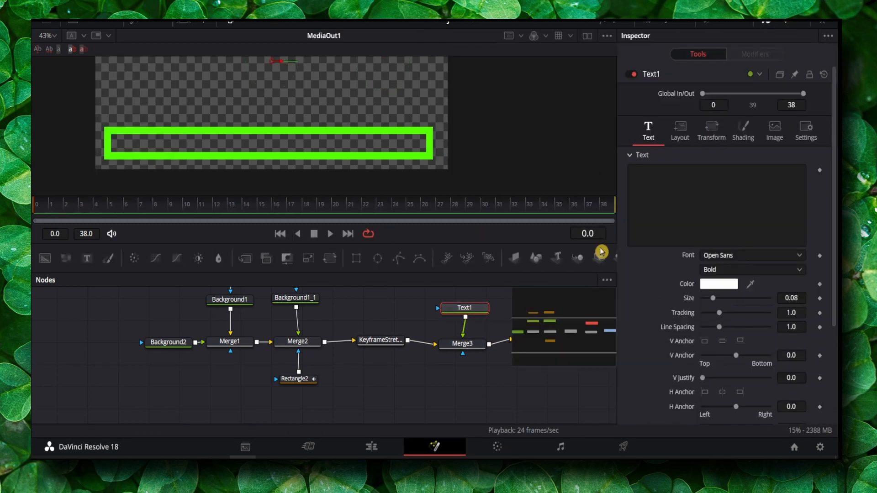
{"action": "left_click", "coordinate": [656, 188]}
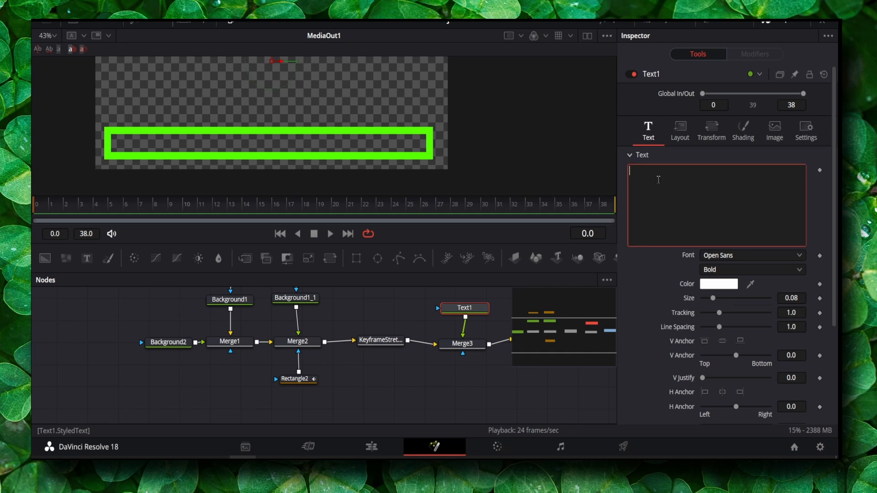
{"action": "right_click", "coordinate": [659, 181]}
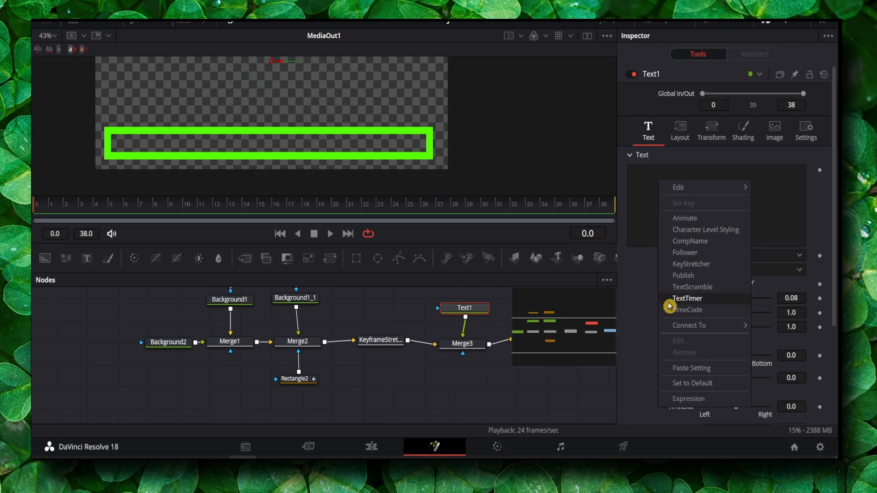
{"action": "left_click", "coordinate": [688, 398]}
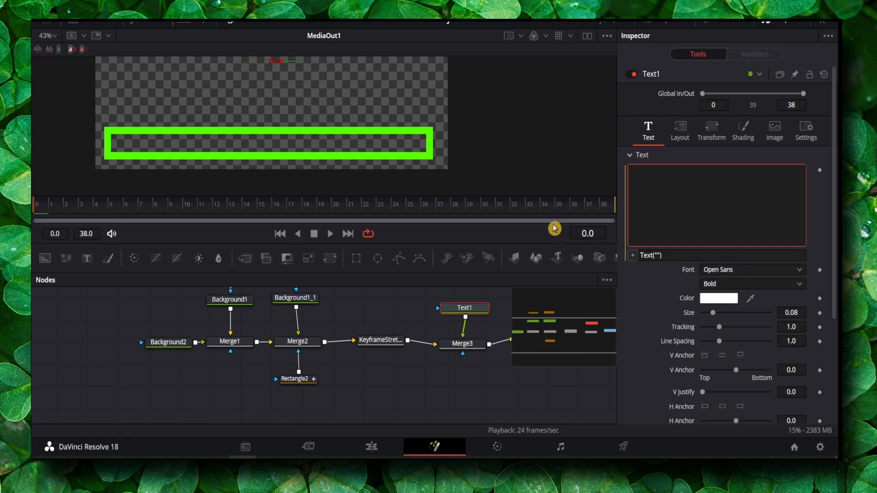
Set the Text1 expression to ceil(time/comp.RenderEnd*100) .. "%", leaving no copy of it in the text content.
{"action": "key", "text": "alt+Tab"}
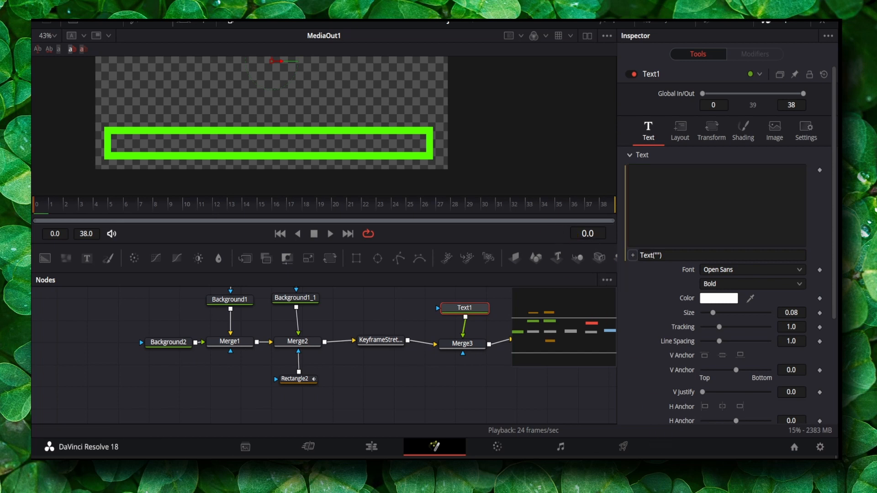
{"action": "left_click", "coordinate": [651, 177]}
{"action": "right_click", "coordinate": [652, 182]}
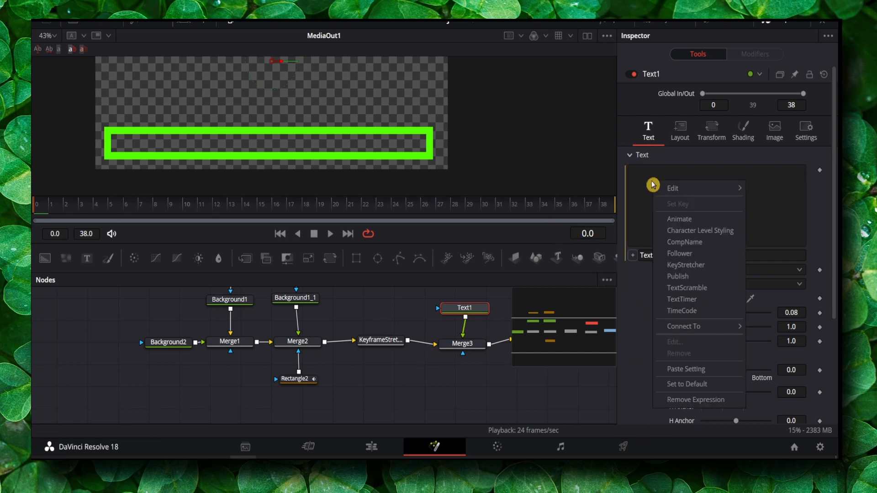
{"action": "left_click", "coordinate": [645, 183]}
{"action": "type", "text": "ceil(time/comp.RenderEnd*100) .. \"%\""}
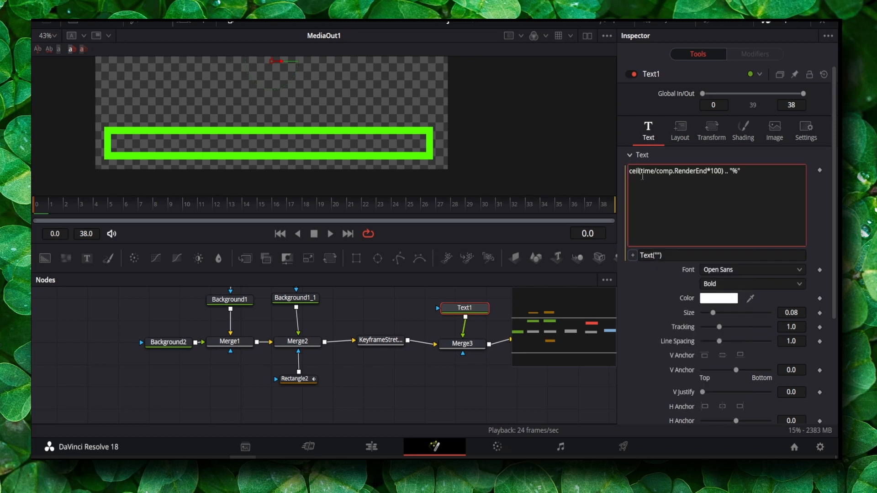
{"action": "double_click", "coordinate": [670, 170]}
{"action": "triple_click", "coordinate": [740, 169]}
{"action": "key", "text": "ctrl+c"}
{"action": "left_click", "coordinate": [758, 173]}
{"action": "key", "text": "BackSpace"}
{"action": "left_click", "coordinate": [670, 255]}
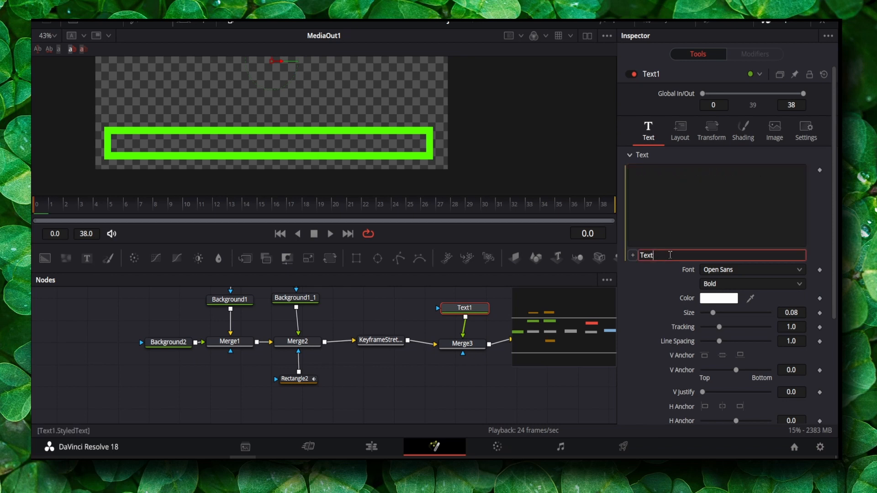
{"action": "key", "text": "ctrl+v"}
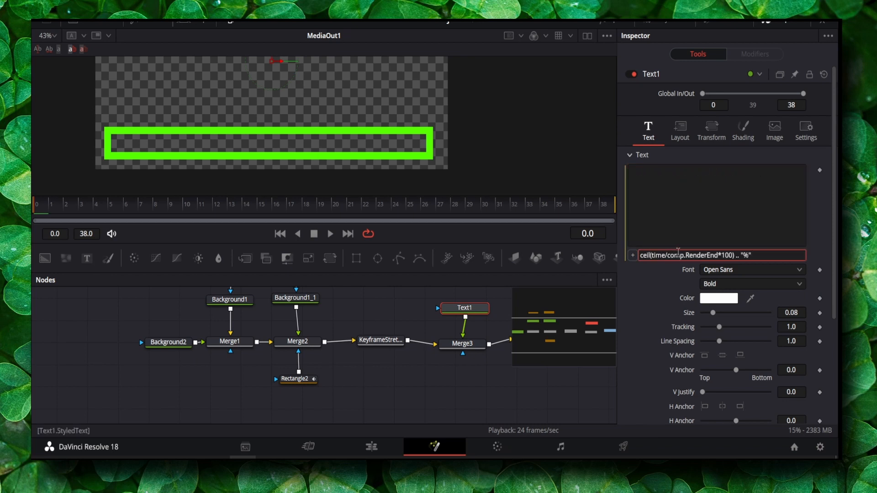
{"action": "key", "text": "Return"}
Move the percentage text straight down in the viewer so it sits centred inside the green bar frame.
{"action": "scroll", "coordinate": [318, 97], "scroll_direction": "up", "scroll_amount": 3}
{"action": "scroll", "coordinate": [281, 124], "scroll_direction": "down", "scroll_amount": 1}
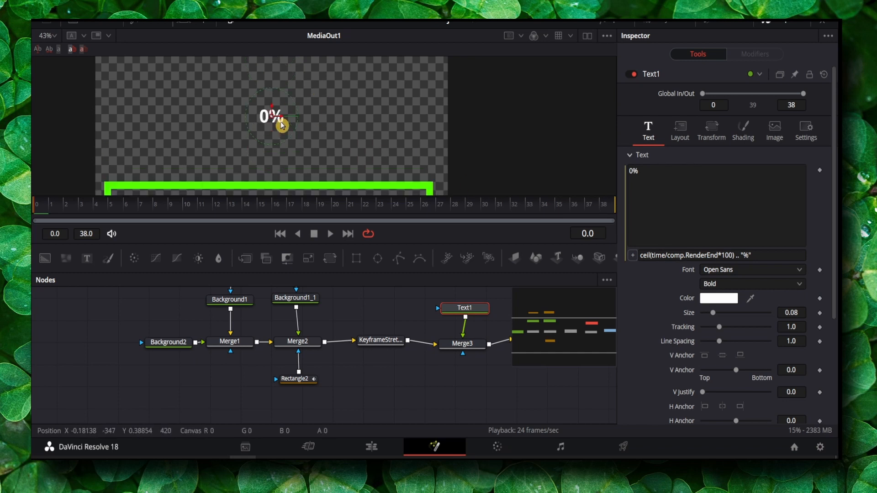
{"action": "left_click_drag", "start_coordinate": [273, 107], "coordinate": [273, 165]}
{"action": "scroll", "coordinate": [331, 140], "scroll_direction": "down", "scroll_amount": 1}
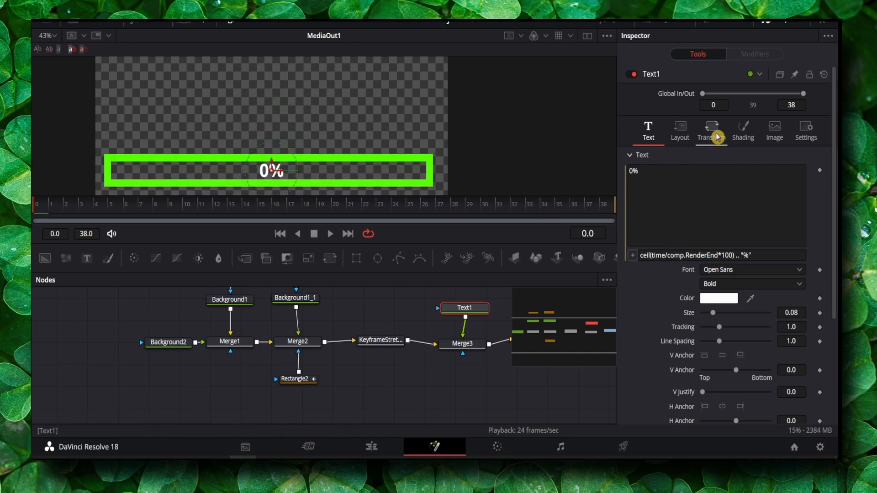
Enable the text's second shading element, Red Outline, and set its colour to black (#000000).
{"action": "left_click", "coordinate": [738, 136]}
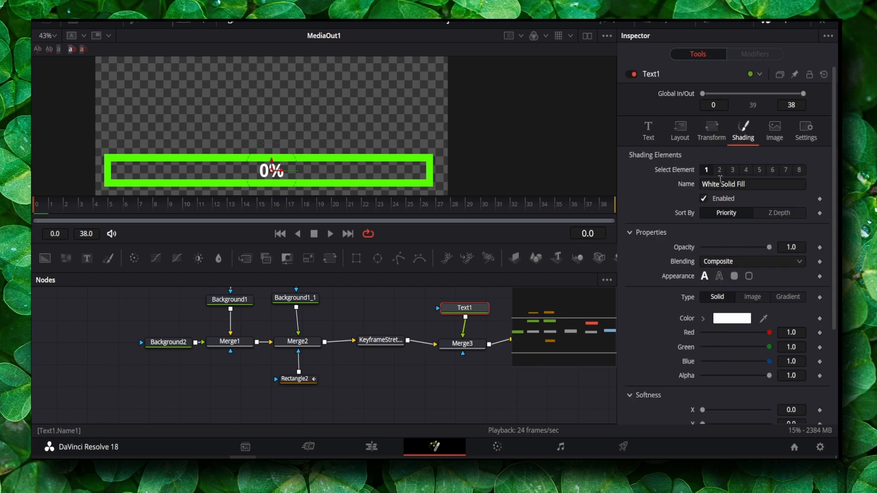
{"action": "left_click", "coordinate": [719, 169]}
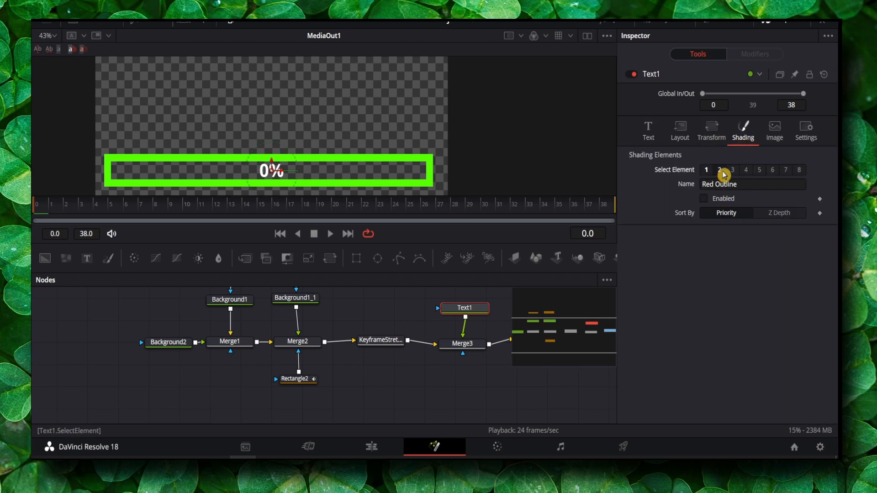
{"action": "left_click", "coordinate": [707, 199]}
{"action": "scroll", "coordinate": [721, 228], "scroll_direction": "down", "scroll_amount": 3}
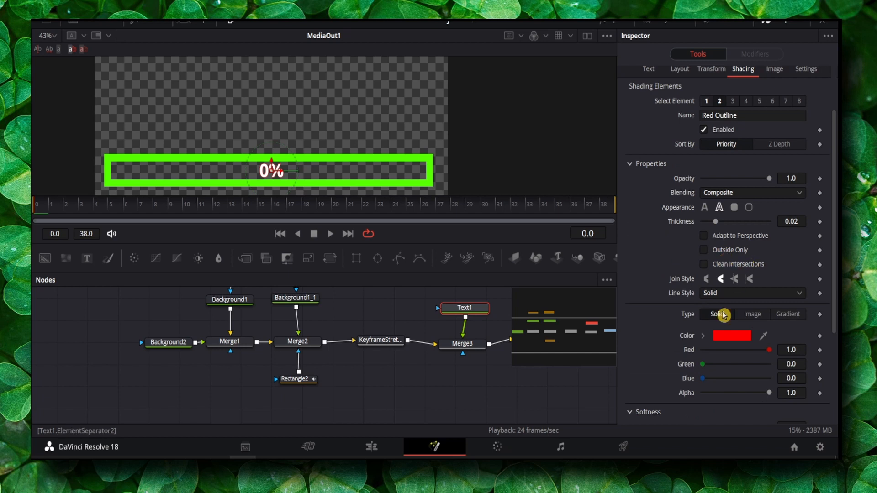
{"action": "left_click", "coordinate": [691, 335]}
{"action": "left_click", "coordinate": [308, 138]}
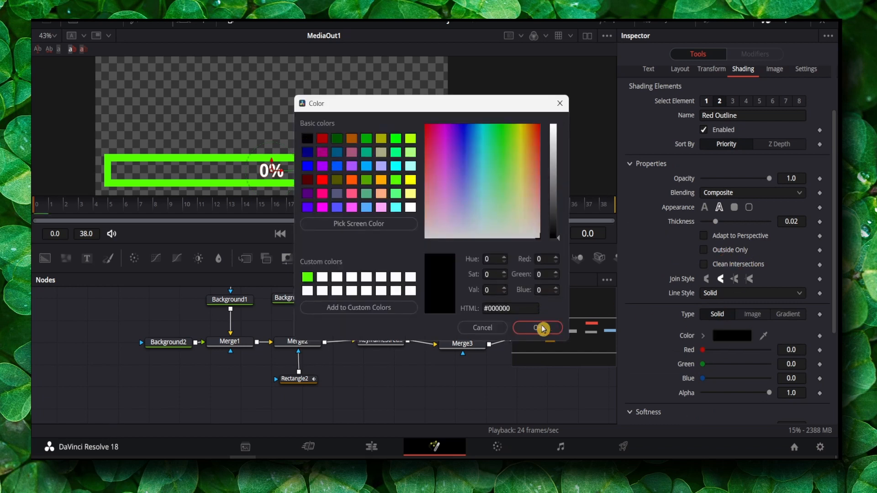
{"action": "left_click", "coordinate": [538, 327]}
{"action": "scroll", "coordinate": [756, 266], "scroll_direction": "up", "scroll_amount": 3}
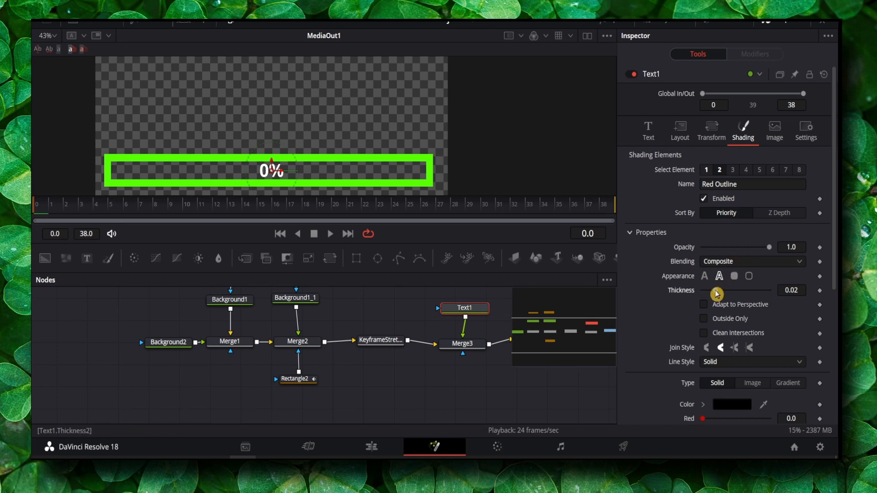
Increase the outline thickness of the percentage text to about 0.0543 and inspect its edges up close.
{"action": "left_click_drag", "start_coordinate": [717, 293], "coordinate": [739, 291]}
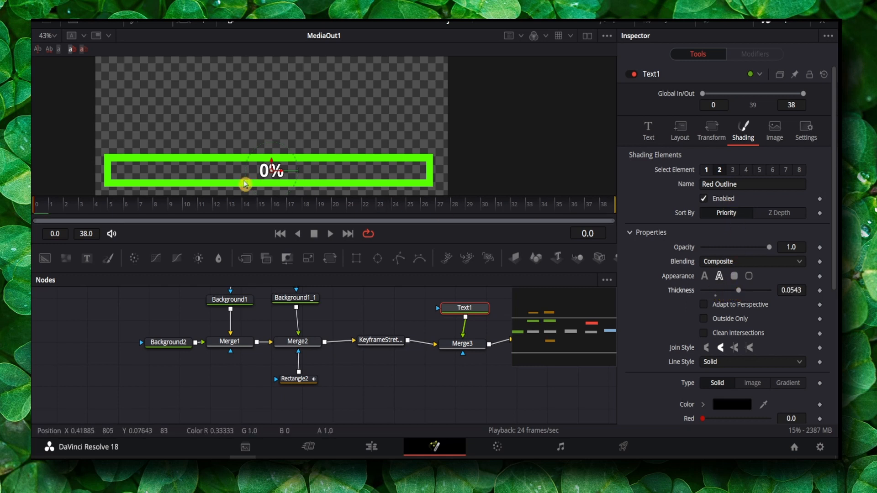
{"action": "scroll", "coordinate": [245, 184], "scroll_direction": "up", "scroll_amount": 8}
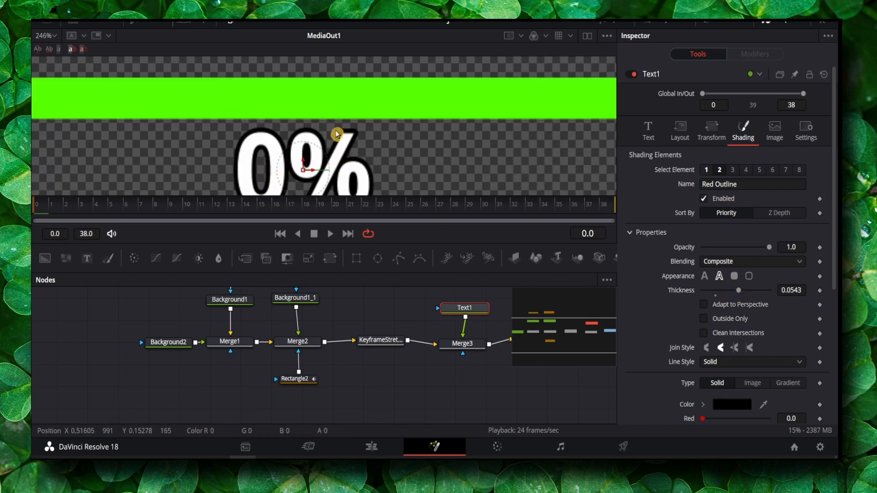
{"action": "scroll", "coordinate": [337, 133], "scroll_direction": "down", "scroll_amount": 8}
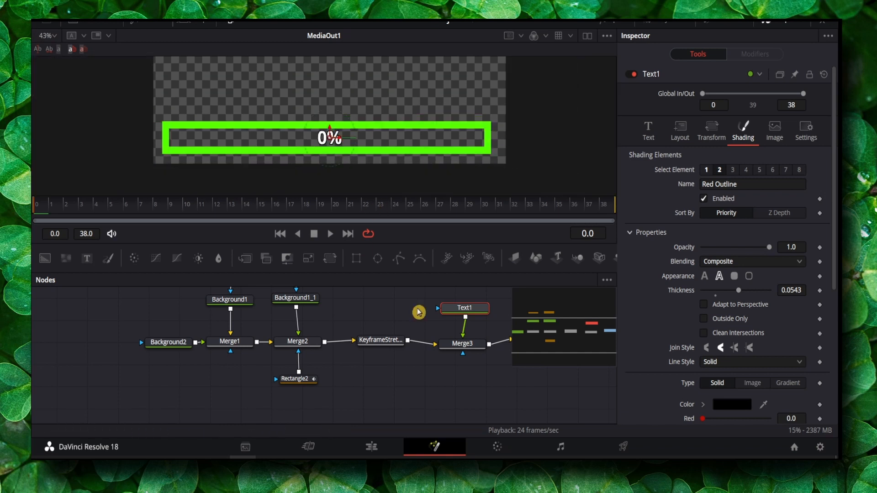
On the Edit page, scrub through the Fusion Composition 1 clip, lengthen it to 00:00:04:21 and scrub it again to test the bar.
{"action": "left_click", "coordinate": [372, 446]}
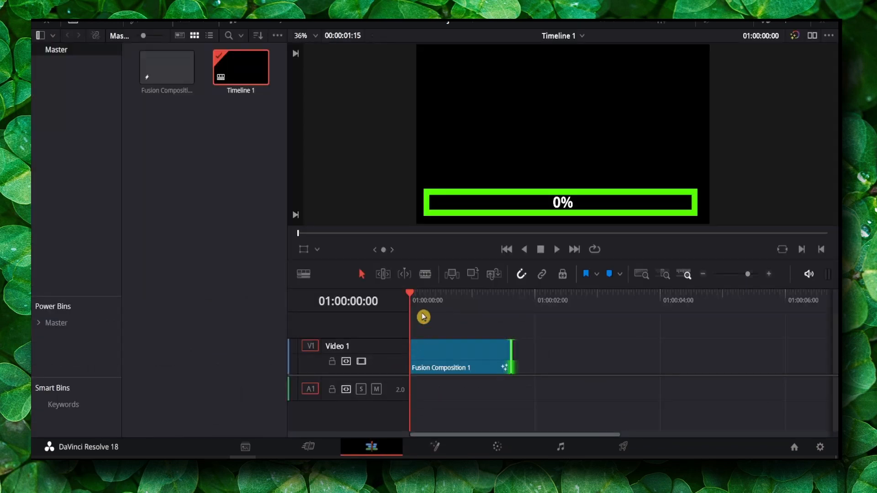
{"action": "left_click_drag", "start_coordinate": [424, 317], "coordinate": [506, 302]}
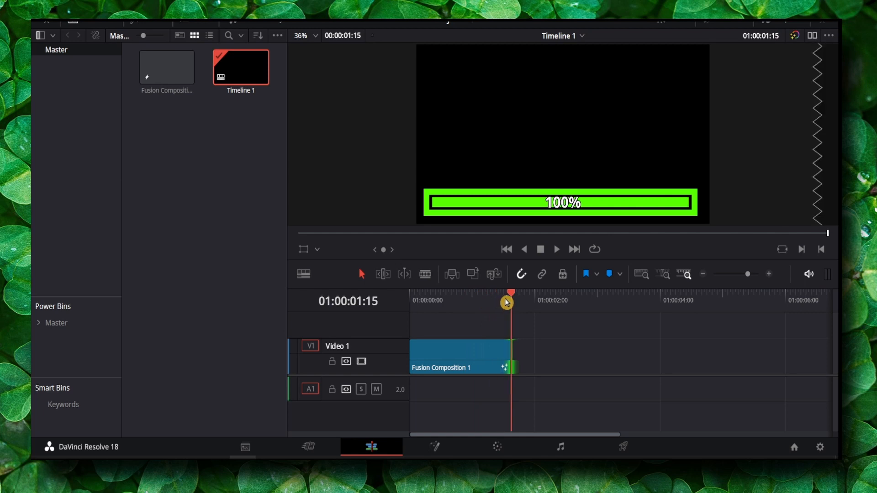
{"action": "left_click_drag", "start_coordinate": [512, 361], "coordinate": [715, 359]}
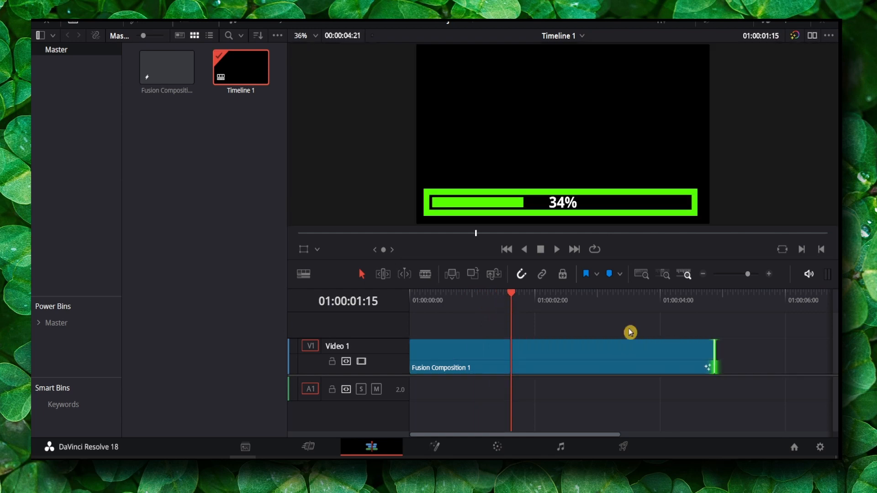
{"action": "left_click_drag", "start_coordinate": [516, 297], "coordinate": [449, 301]}
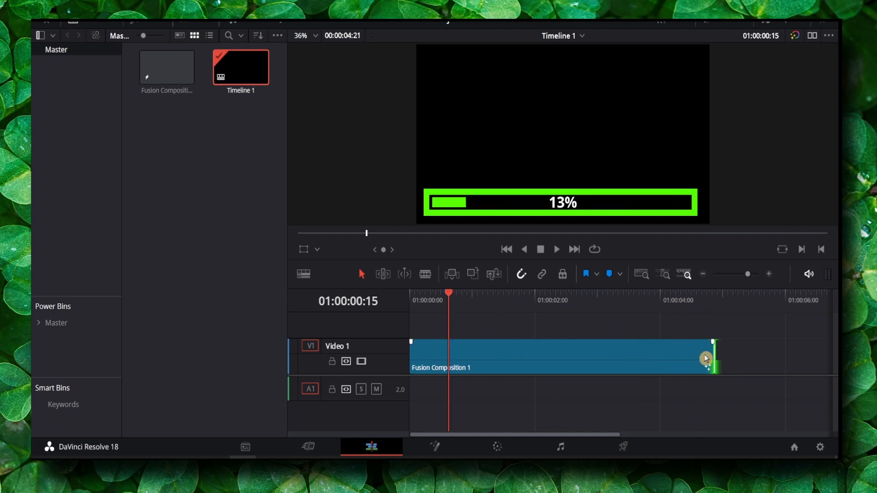
Shorten the Fusion Composition 1 clip to 00:00:00:08 and play it from the start.
{"action": "left_click_drag", "start_coordinate": [706, 359], "coordinate": [429, 354]}
{"action": "left_click", "coordinate": [412, 312]}
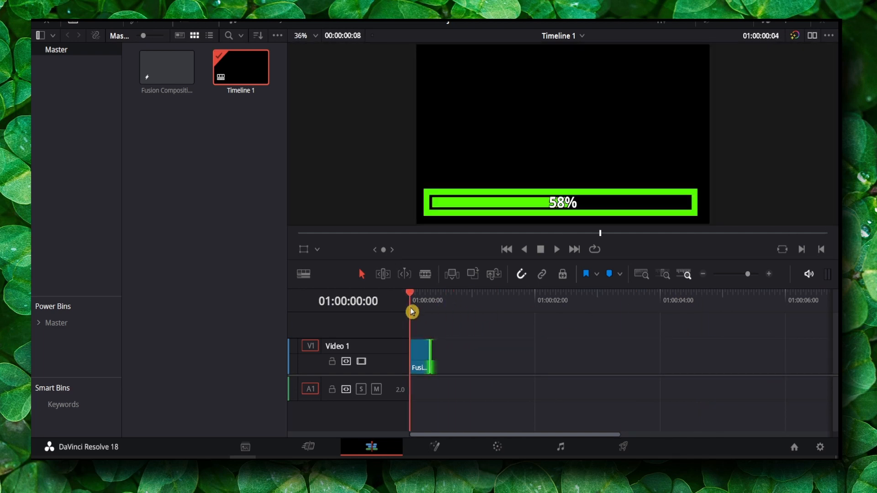
{"action": "key", "text": "space"}
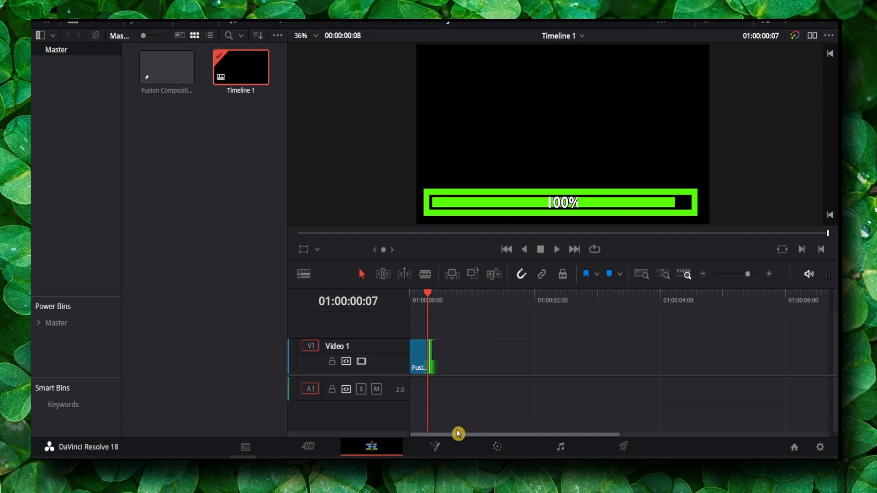
Return to the Fusion page and select every node of the loading bar except MediaOut1.
{"action": "left_click", "coordinate": [446, 446]}
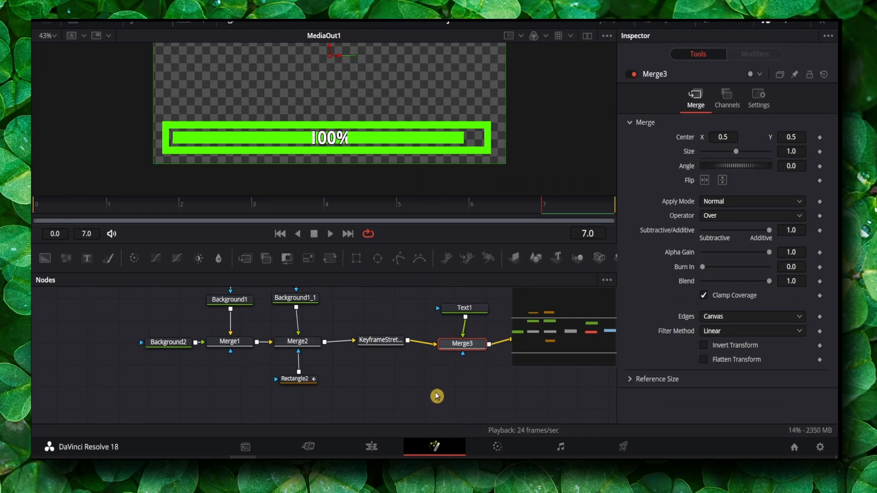
{"action": "scroll", "coordinate": [457, 396], "scroll_direction": "down", "scroll_amount": 3}
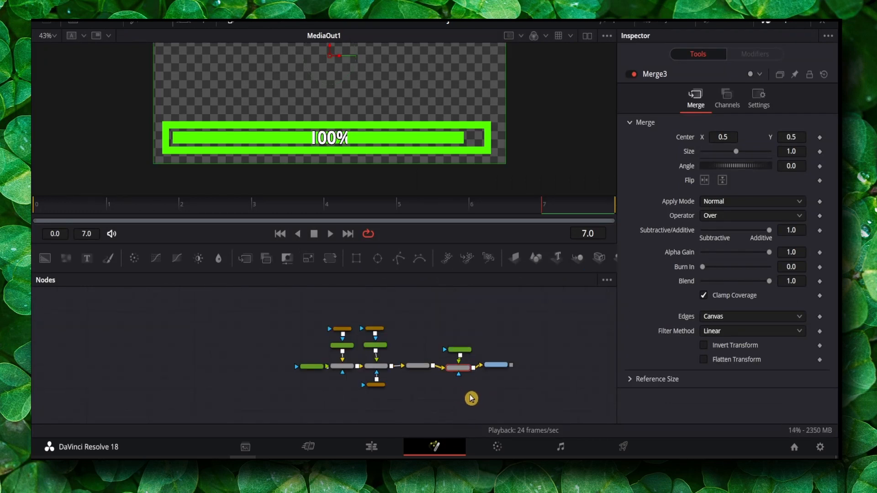
{"action": "left_click_drag", "start_coordinate": [456, 389], "coordinate": [188, 292]}
{"action": "scroll", "coordinate": [432, 387], "scroll_direction": "up", "scroll_amount": 2}
{"action": "scroll", "coordinate": [425, 370], "scroll_direction": "down", "scroll_amount": 1}
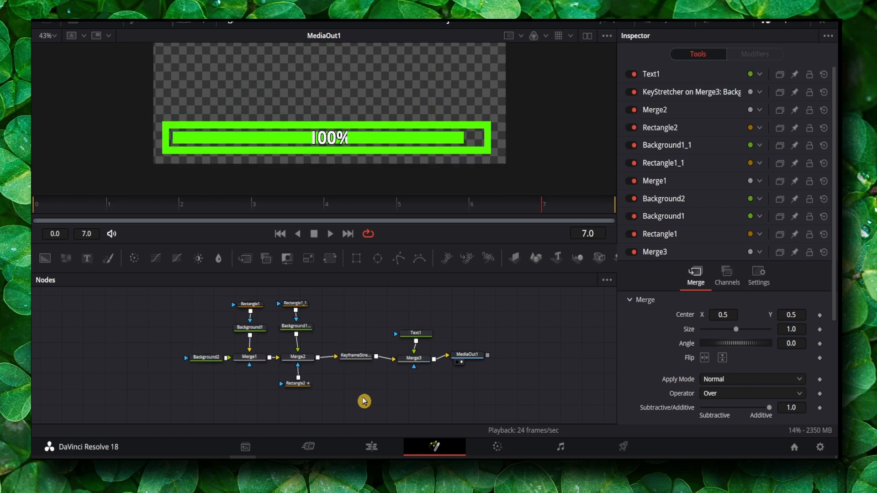
{"action": "left_click_drag", "start_coordinate": [425, 406], "coordinate": [171, 291]}
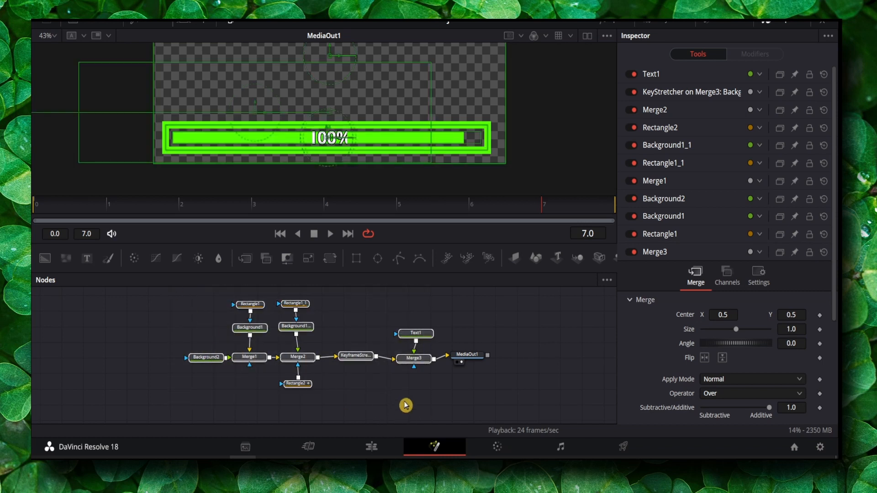
Save the selected loading bar nodes as a settings file named "progress bar 1" in the Fusion Files folder.
{"action": "right_click", "coordinate": [357, 360]}
{"action": "mouse_move", "coordinate": [400, 333]}
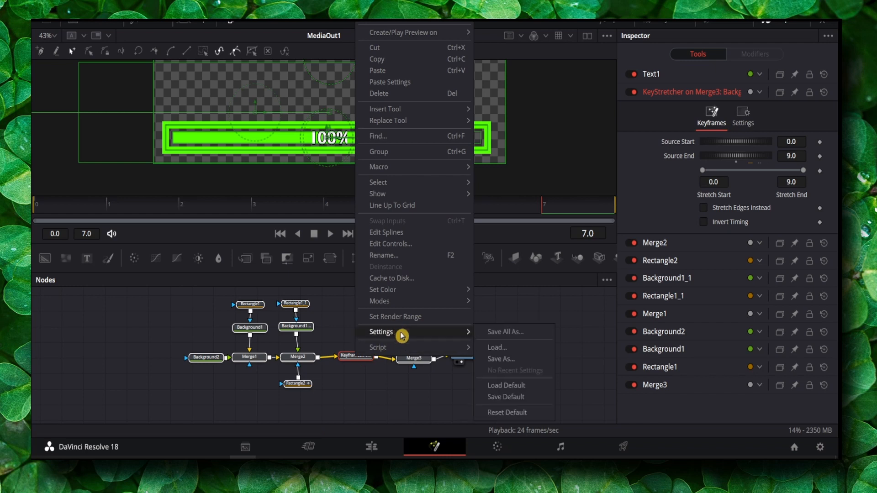
{"action": "left_click", "coordinate": [507, 360]}
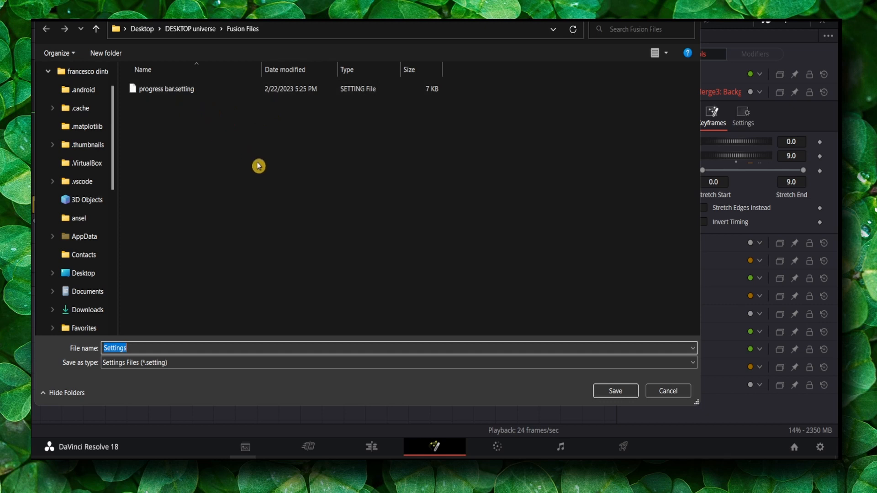
{"action": "type", "text": "pr"}
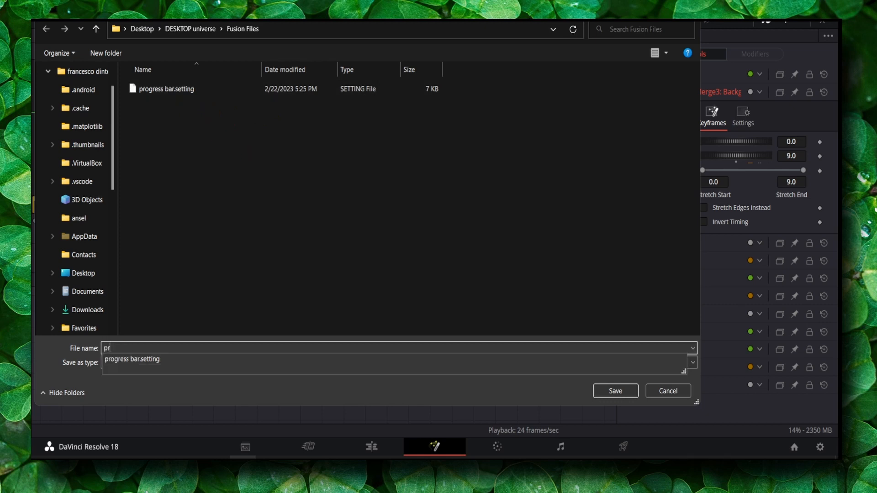
{"action": "type", "text": "ogress bar"}
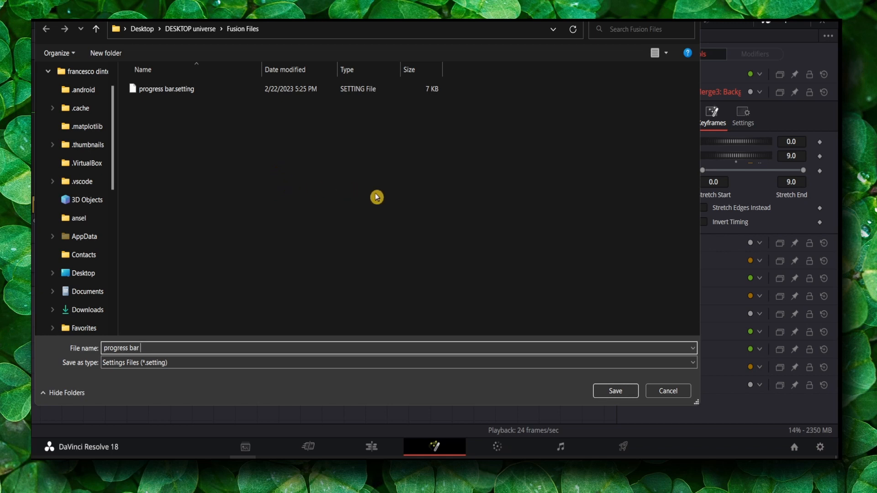
{"action": "left_click", "coordinate": [616, 389]}
{"action": "left_click", "coordinate": [498, 230]}
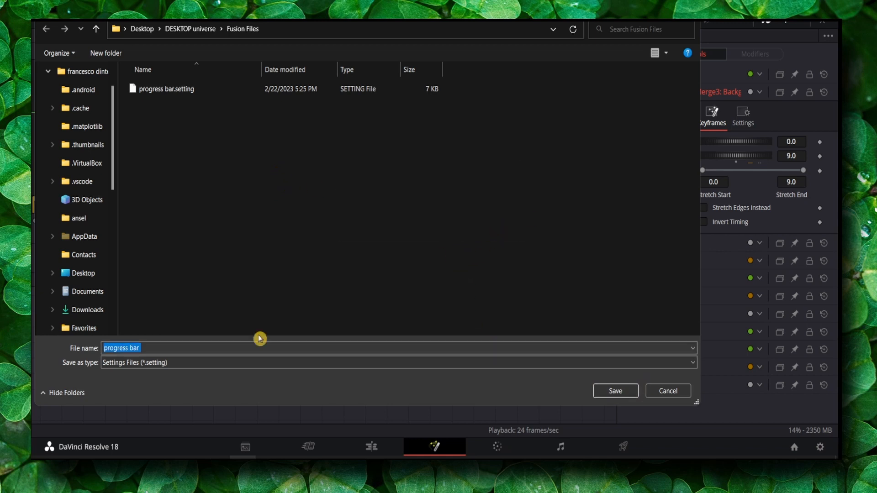
{"action": "left_click", "coordinate": [151, 347]}
{"action": "type", "text": "1"}
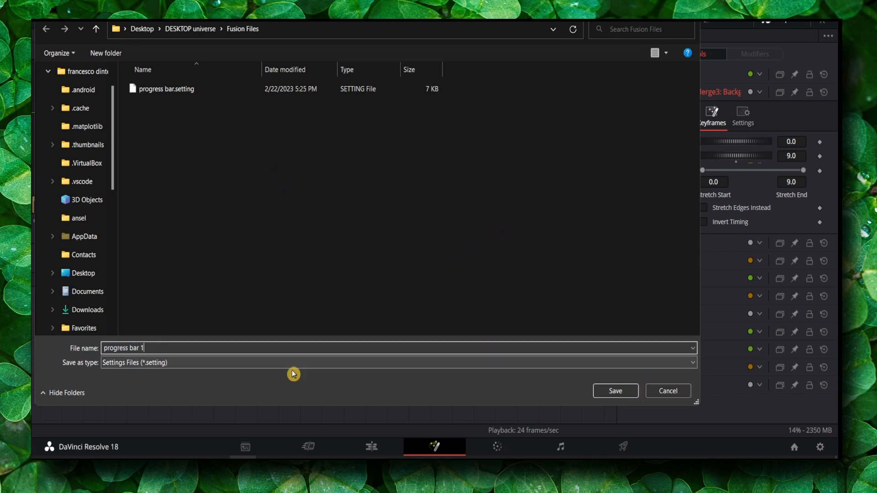
{"action": "left_click", "coordinate": [633, 393]}
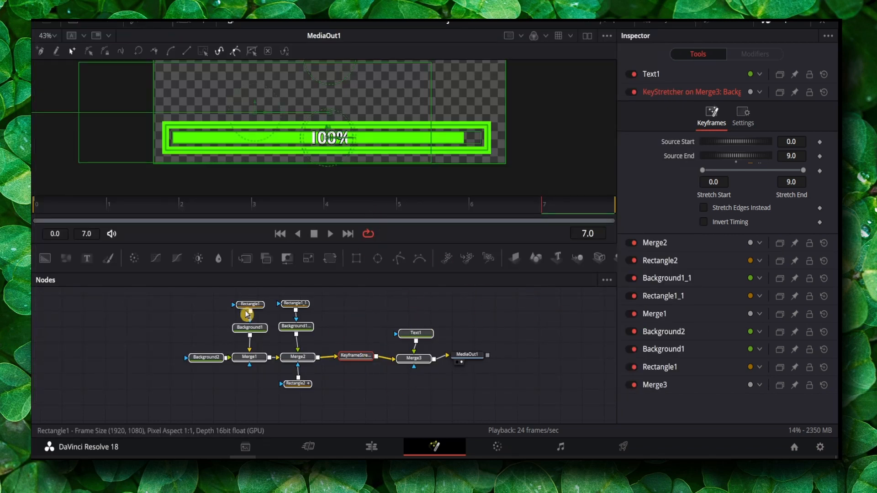
Reselect every node except MediaOut1 and start creating a macro from them.
{"action": "right_click", "coordinate": [419, 386]}
{"action": "left_click", "coordinate": [357, 311]}
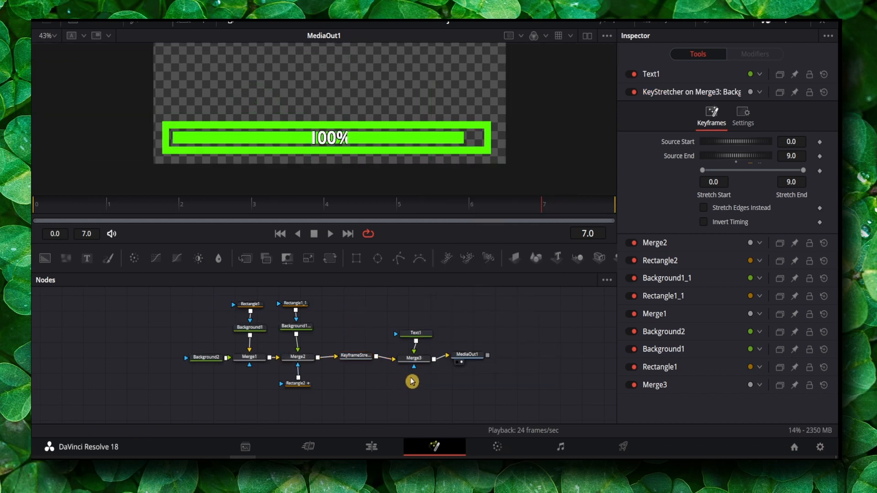
{"action": "left_click_drag", "start_coordinate": [436, 388], "coordinate": [173, 287]}
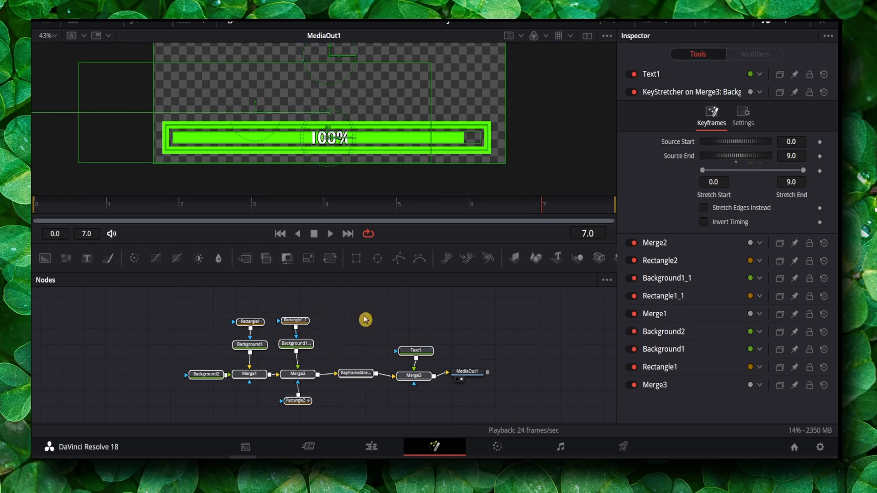
{"action": "right_click", "coordinate": [412, 406]}
{"action": "left_click", "coordinate": [402, 377]}
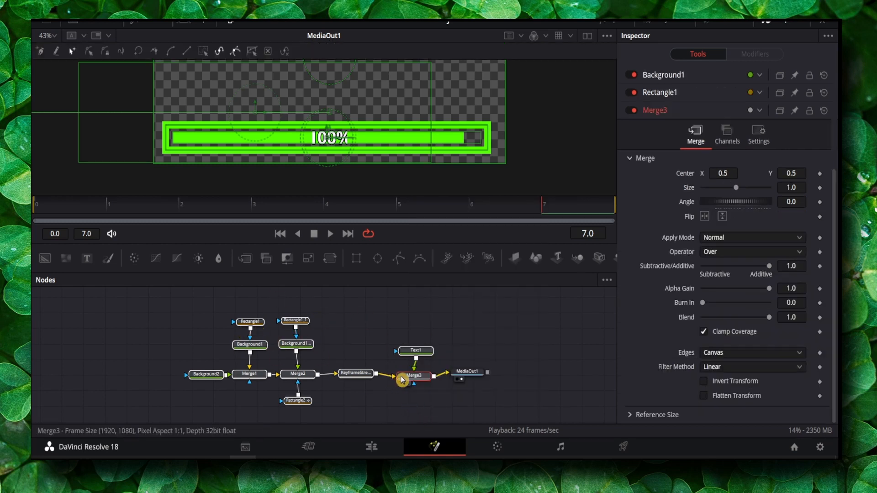
{"action": "right_click", "coordinate": [402, 378]}
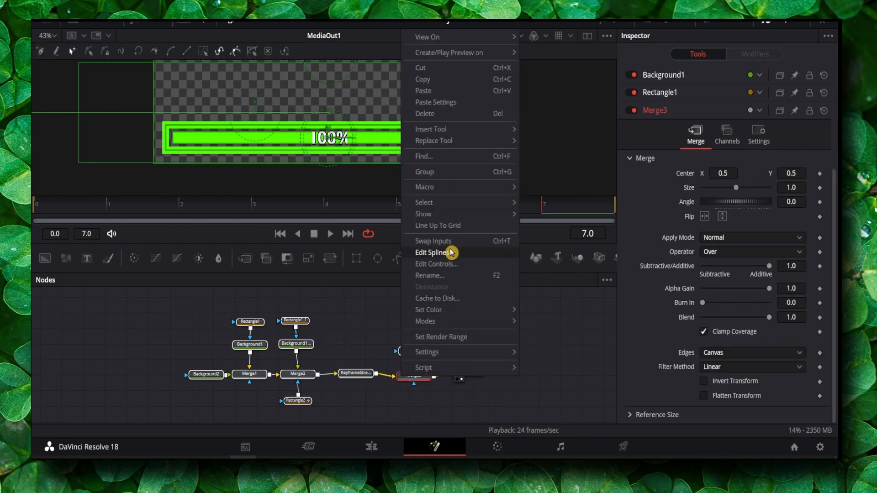
{"action": "mouse_move", "coordinate": [450, 188]}
{"action": "left_click", "coordinate": [535, 188]}
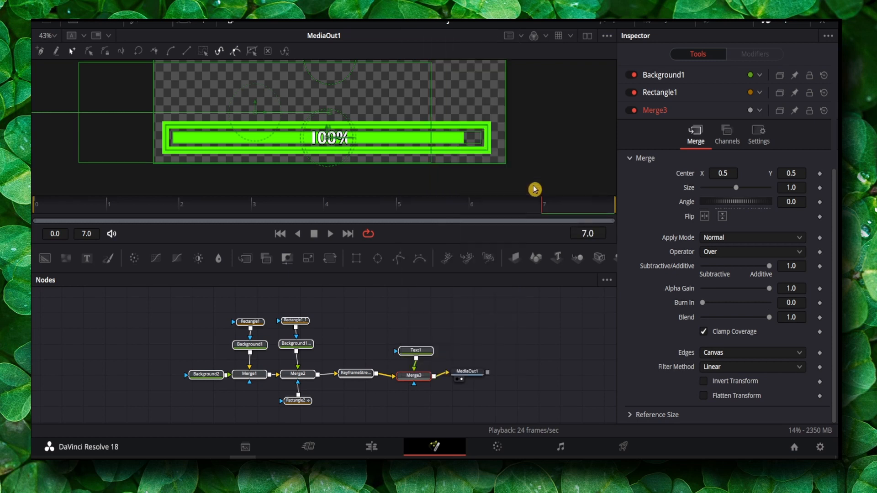
Look through the Merge3 parameters offered for export in the macro editor and collapse their list.
{"action": "scroll", "coordinate": [190, 227], "scroll_direction": "down", "scroll_amount": 3}
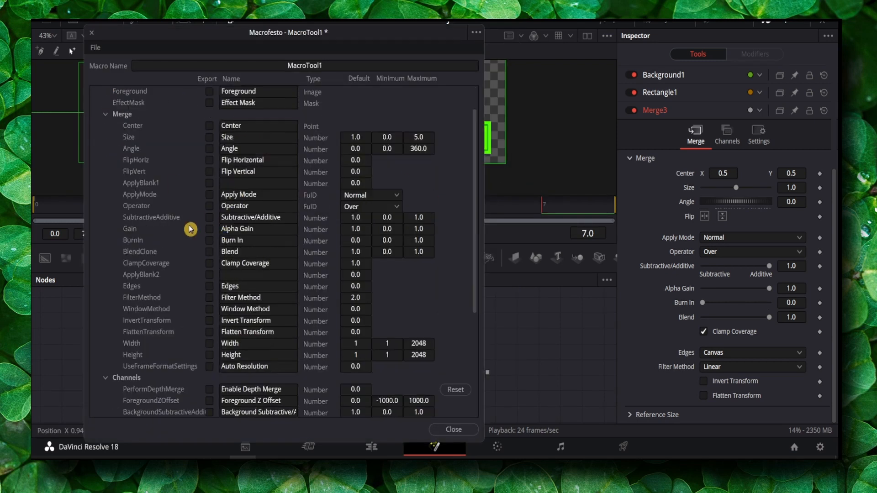
{"action": "scroll", "coordinate": [205, 196], "scroll_direction": "up", "scroll_amount": 3}
{"action": "scroll", "coordinate": [244, 164], "scroll_direction": "down", "scroll_amount": 5}
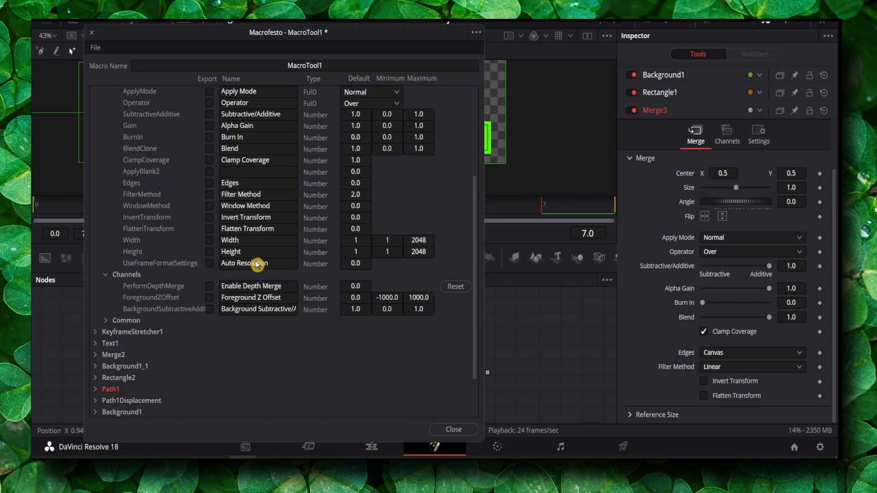
{"action": "scroll", "coordinate": [260, 260], "scroll_direction": "up", "scroll_amount": 5}
{"action": "left_click", "coordinate": [128, 88]}
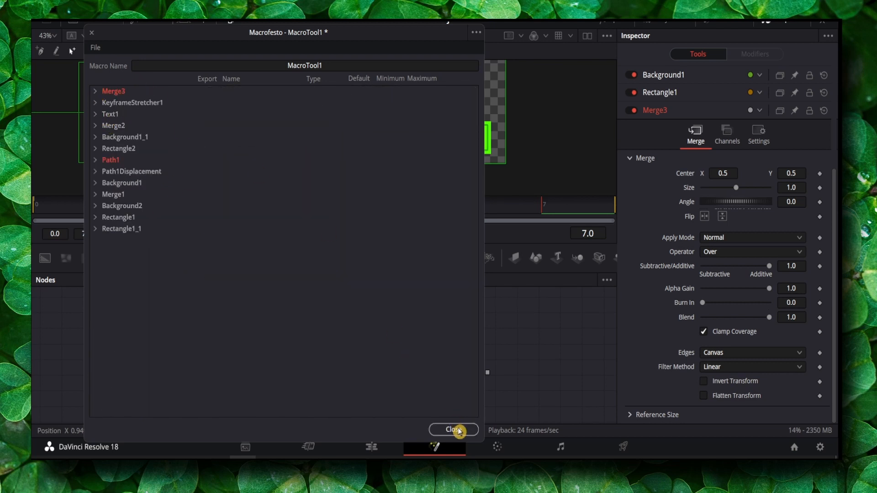
Bring up the Save As dialog for MacroTool1, cancel it and close the macro editor without saving.
{"action": "left_click", "coordinate": [95, 49]}
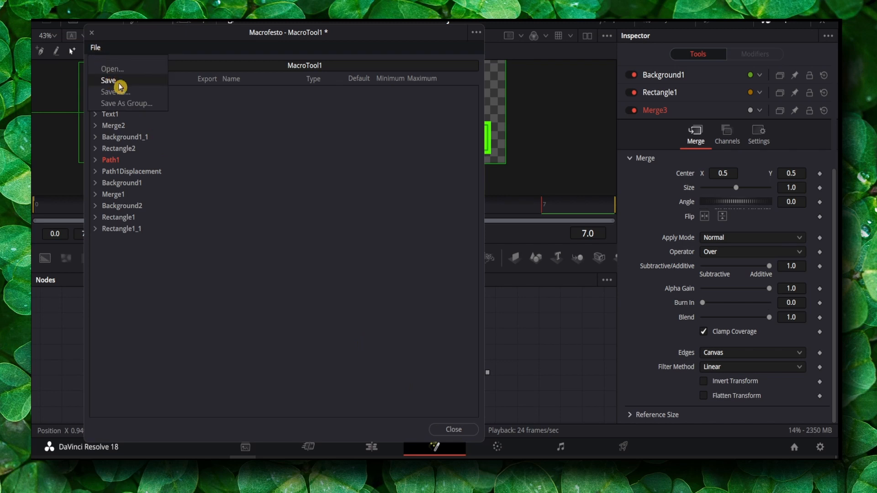
{"action": "left_click", "coordinate": [131, 91]}
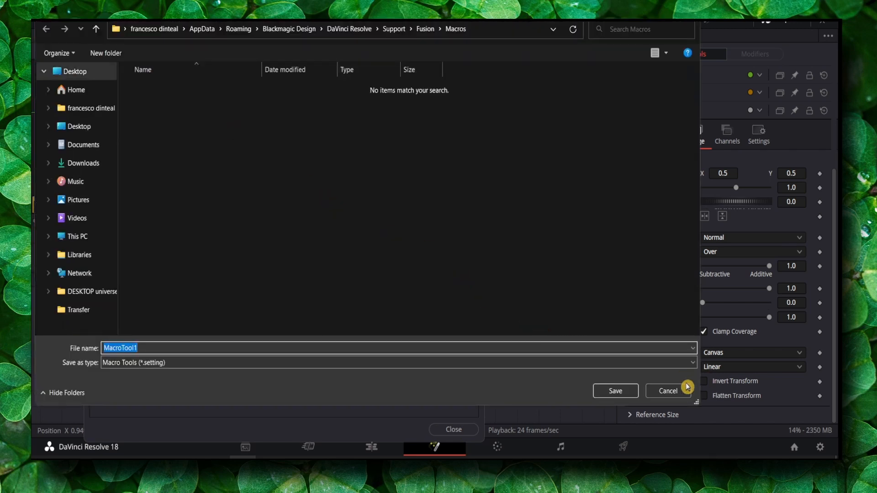
{"action": "left_click", "coordinate": [672, 391]}
{"action": "left_click", "coordinate": [453, 429]}
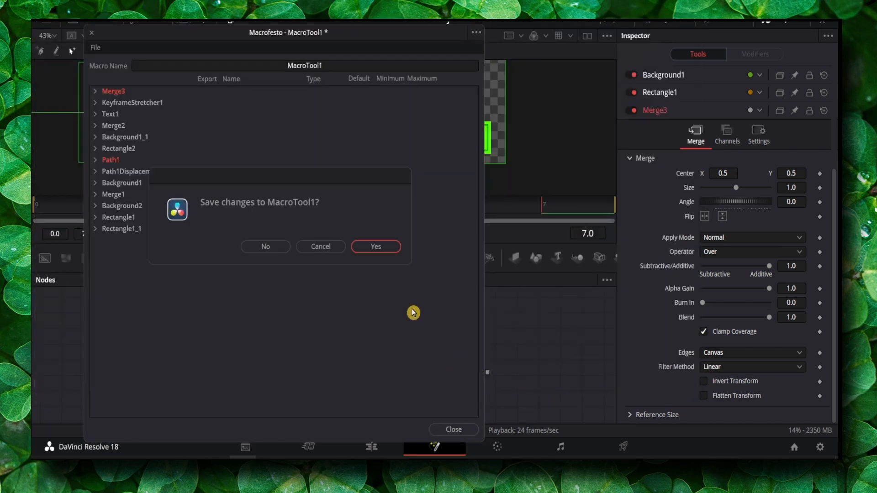
{"action": "left_click", "coordinate": [269, 249]}
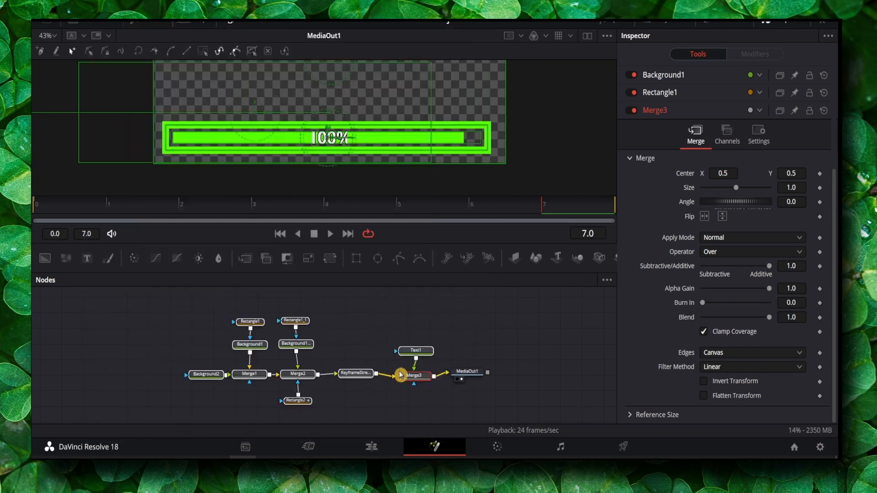
{"action": "left_click_drag", "start_coordinate": [428, 404], "coordinate": [175, 316]}
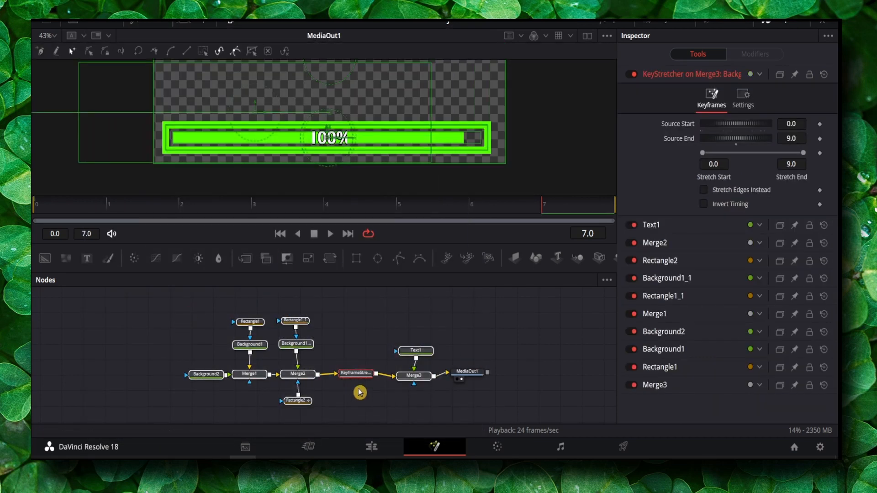
{"action": "left_click", "coordinate": [360, 393]}
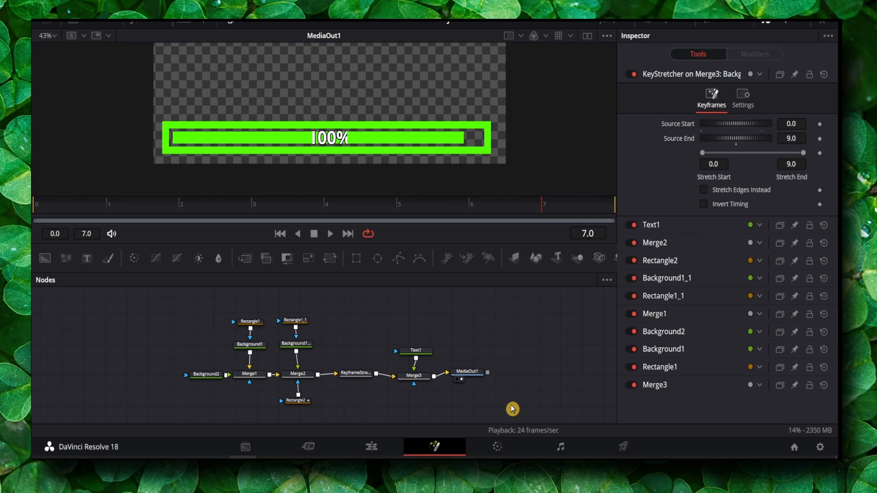
On the Edit page, lengthen the Fusion Composition 1 clip to 00:00:03:15 and scrub to its end to check the bar.
{"action": "left_click", "coordinate": [372, 447]}
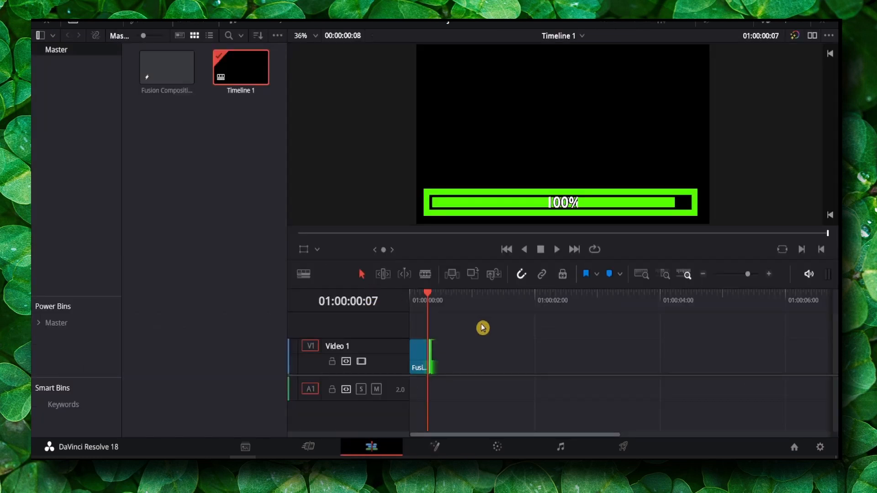
{"action": "left_click_drag", "start_coordinate": [428, 347], "coordinate": [636, 348]}
{"action": "left_click_drag", "start_coordinate": [584, 320], "coordinate": [630, 313]}
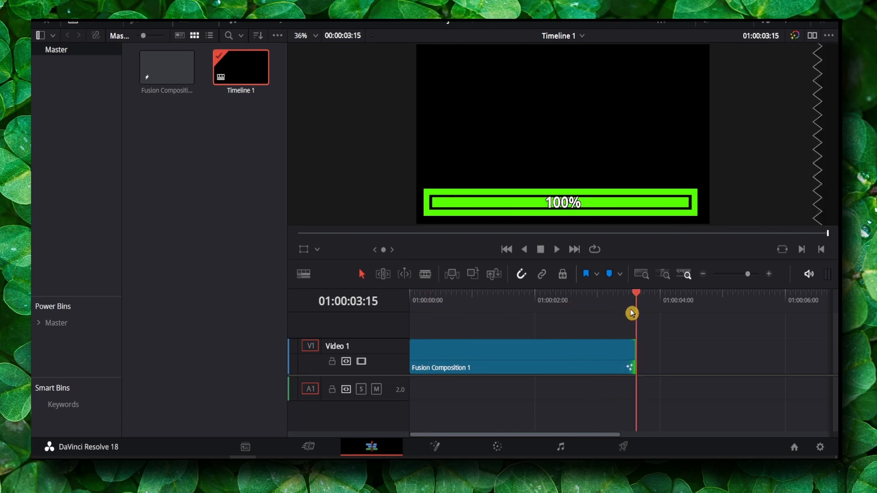